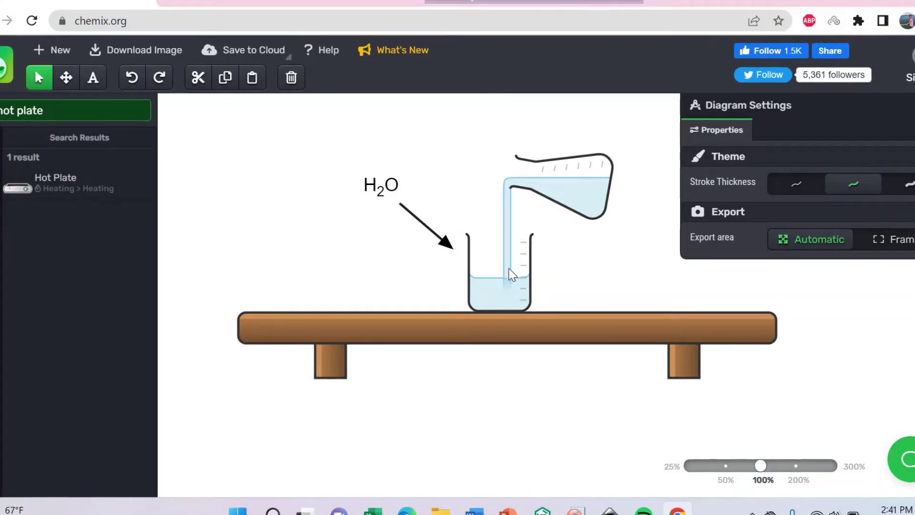
# Delete the beaker, the pouring conical flask and the H2O label with its arrow.
pyautogui.click(495, 266)
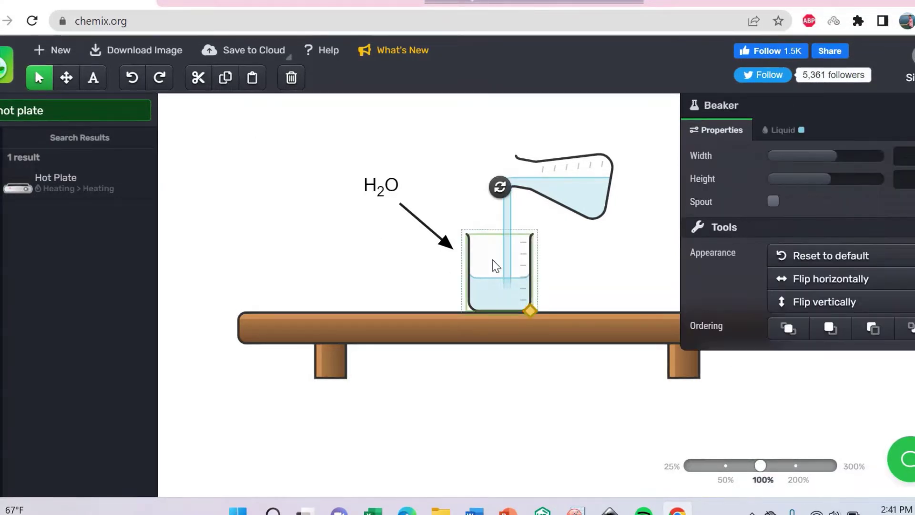
pyautogui.press('Delete')
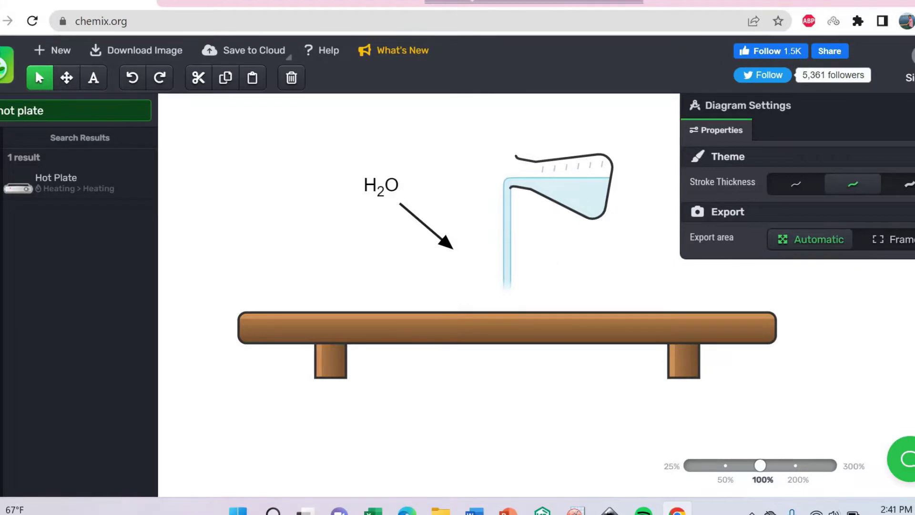
pyautogui.click(577, 190)
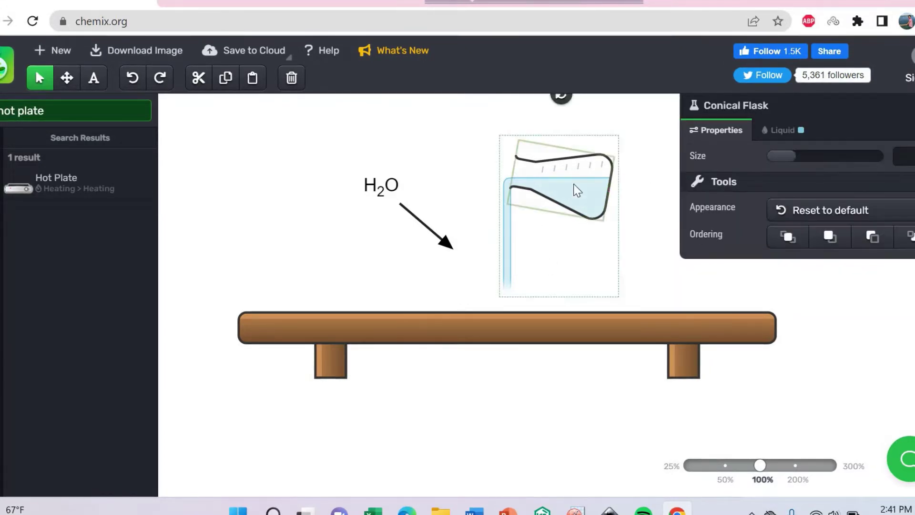
pyautogui.press('Delete')
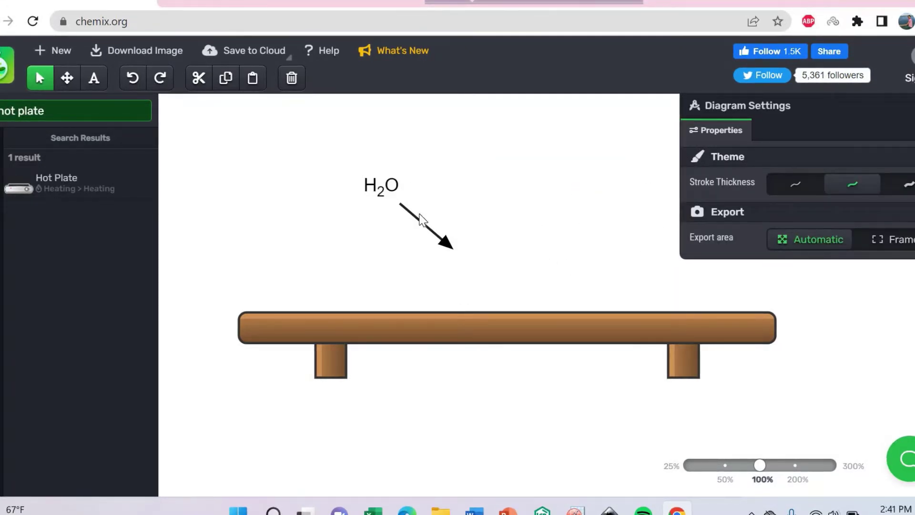
pyautogui.click(422, 223)
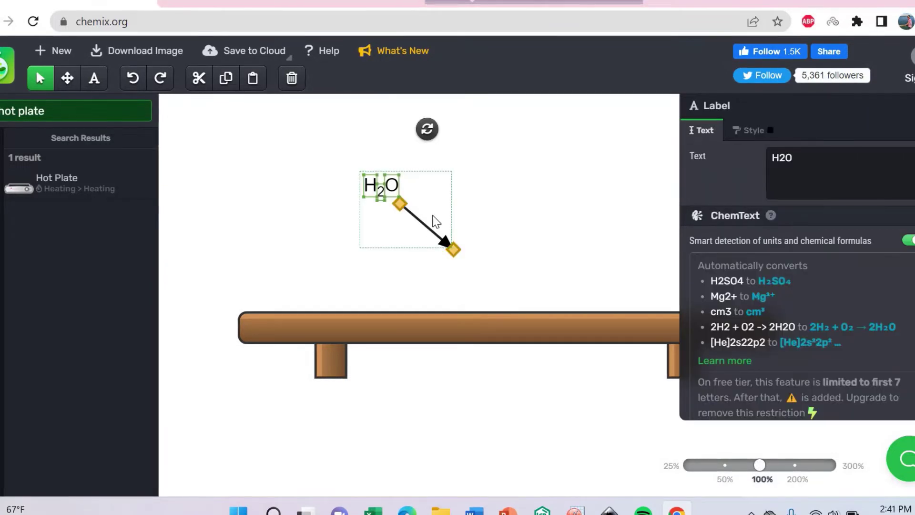
pyautogui.press('Delete')
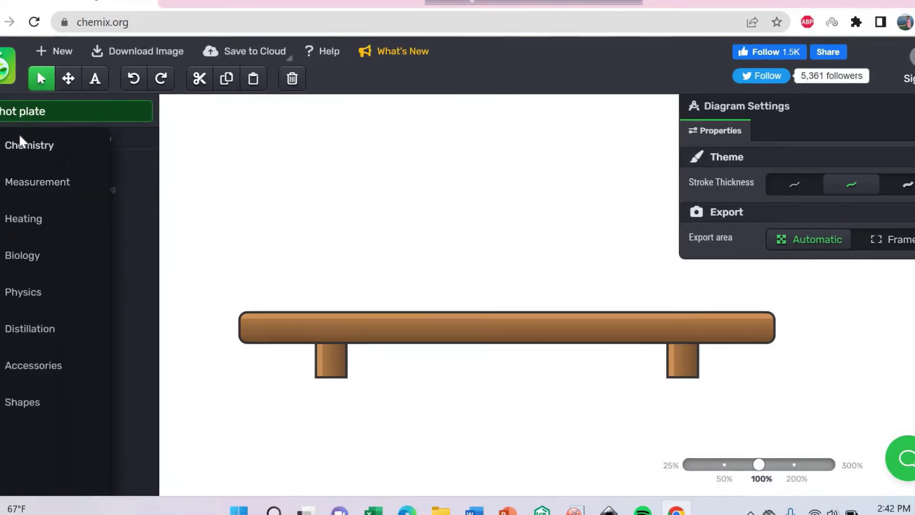
# Add a test tube from the Chemistry list above the bench, with a beaker beside it.
pyautogui.moveTo(6, 155)
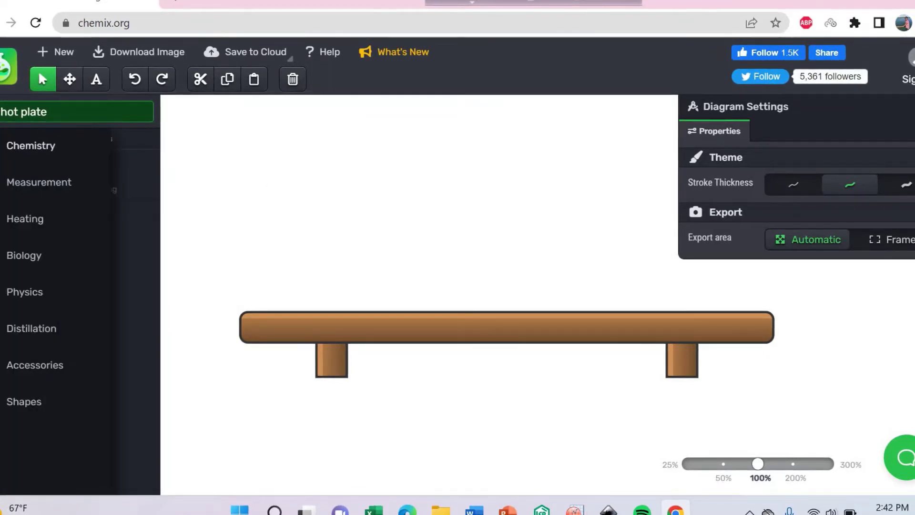
pyautogui.click(7, 147)
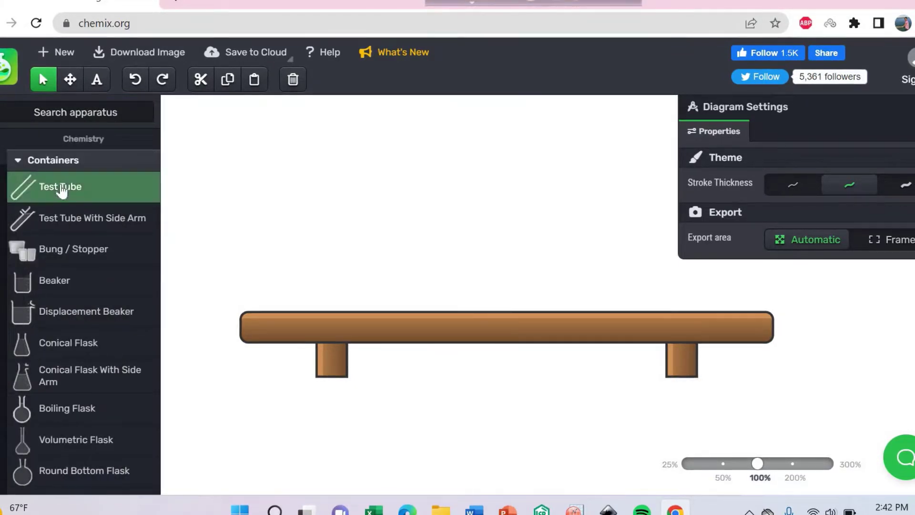
pyautogui.click(61, 189)
pyautogui.moveTo(546, 281); pyautogui.dragTo(362, 215)
pyautogui.click(513, 226)
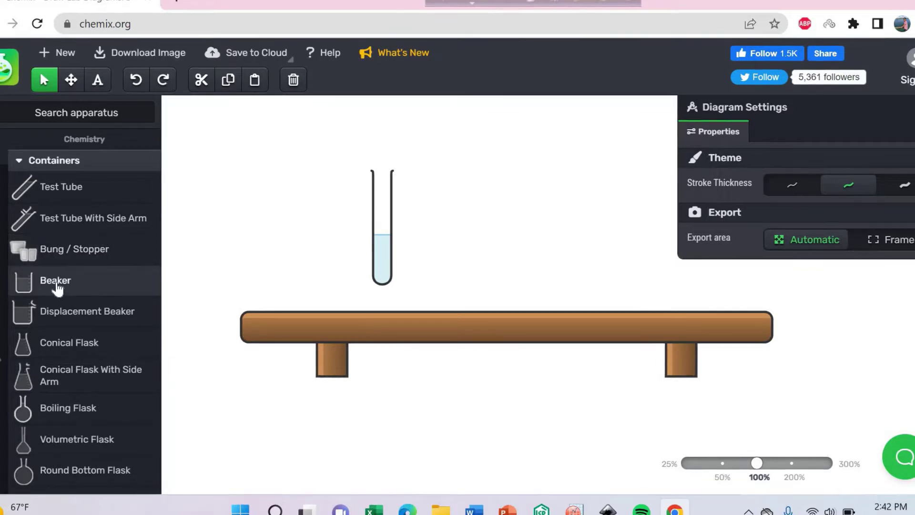
pyautogui.moveTo(57, 288); pyautogui.dragTo(476, 224)
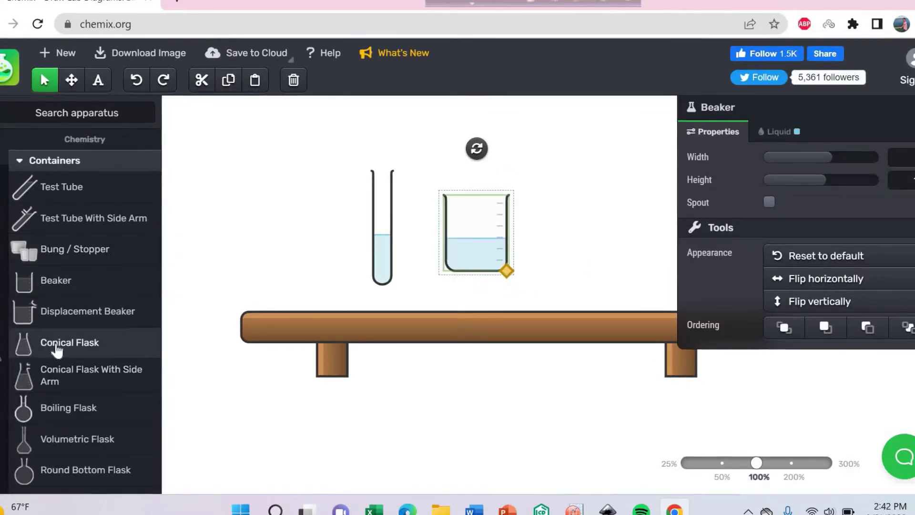
# Place a conical flask beside the beaker and colour its liquid green (#3AC433).
pyautogui.click(57, 350)
pyautogui.moveTo(563, 295); pyautogui.dragTo(602, 238)
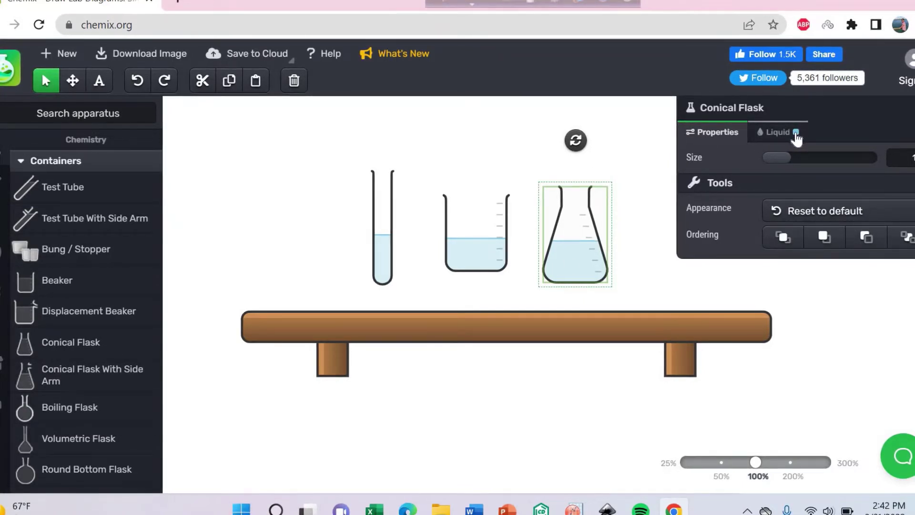
pyautogui.click(796, 135)
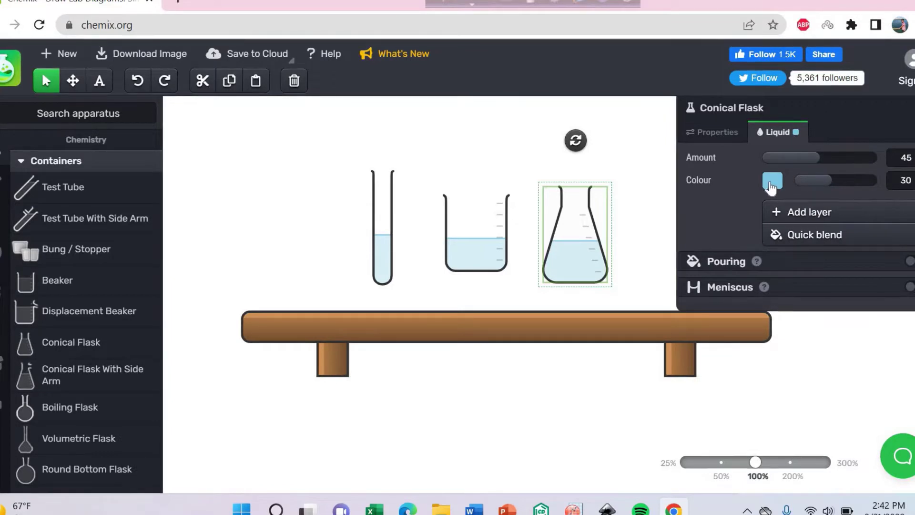
pyautogui.click(772, 183)
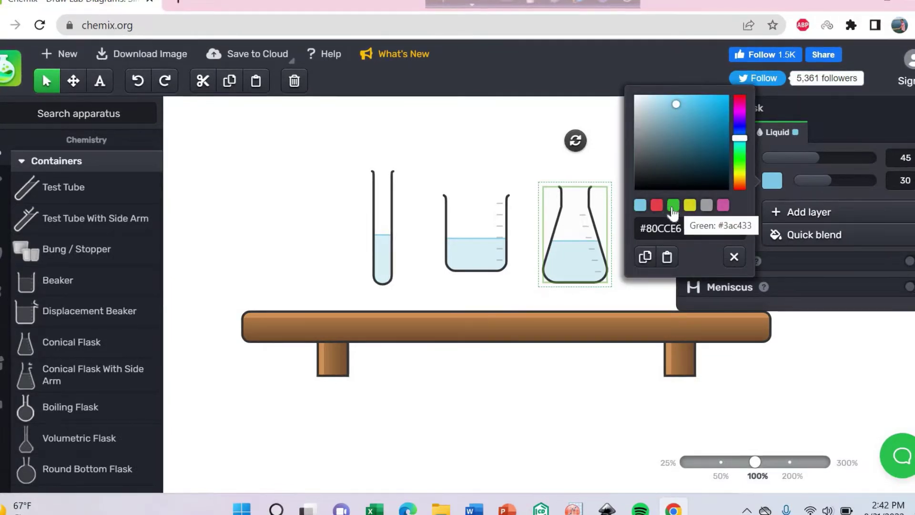
pyautogui.click(674, 208)
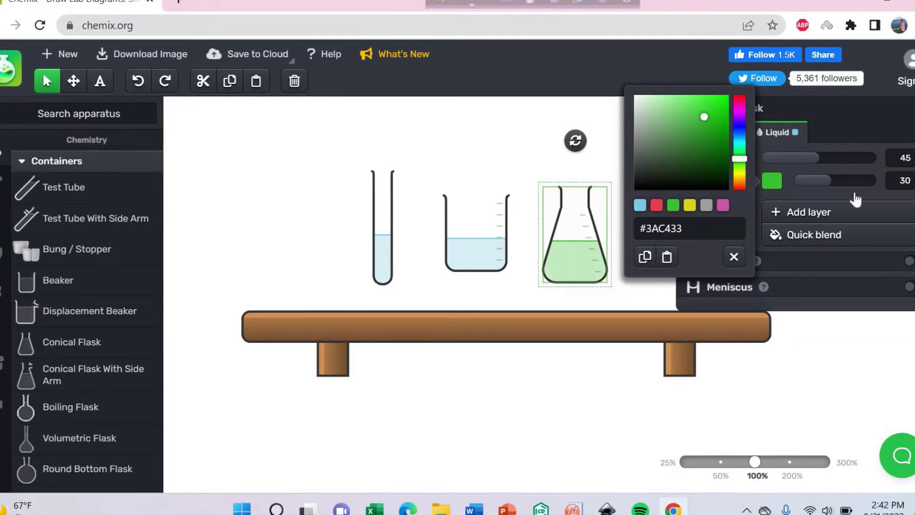
pyautogui.click(623, 301)
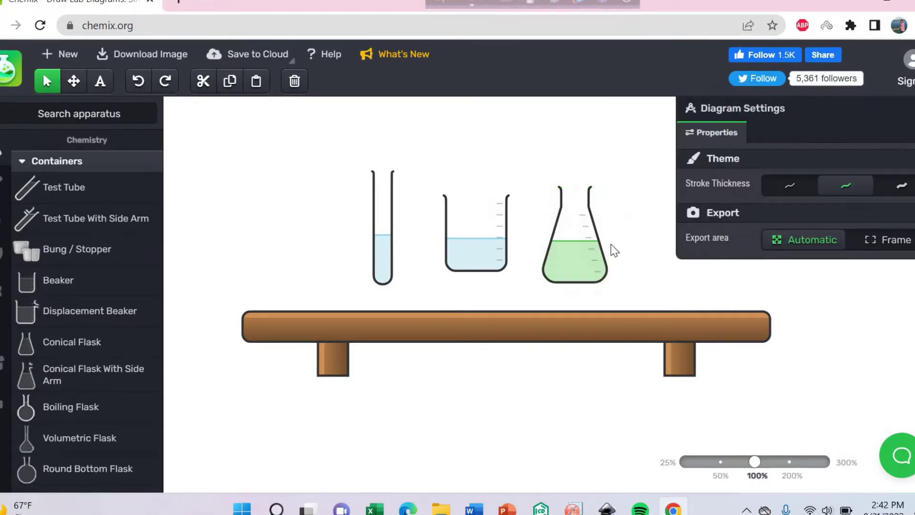
# Enlarge the conical flask with the Size slider.
pyautogui.click(570, 243)
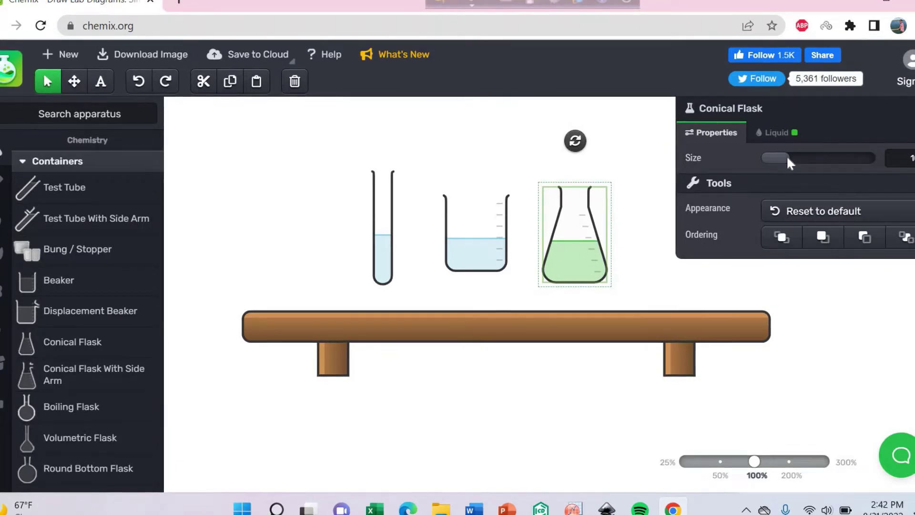
pyautogui.moveTo(792, 163); pyautogui.dragTo(819, 167)
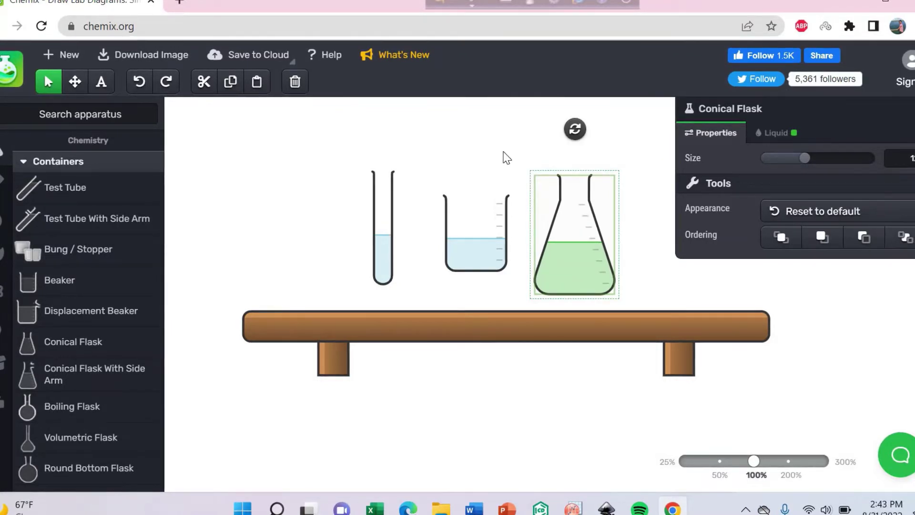
pyautogui.click(504, 155)
# Search the apparatus library for 'Hot' to find the hot plate.
pyautogui.moveTo(29, 145)
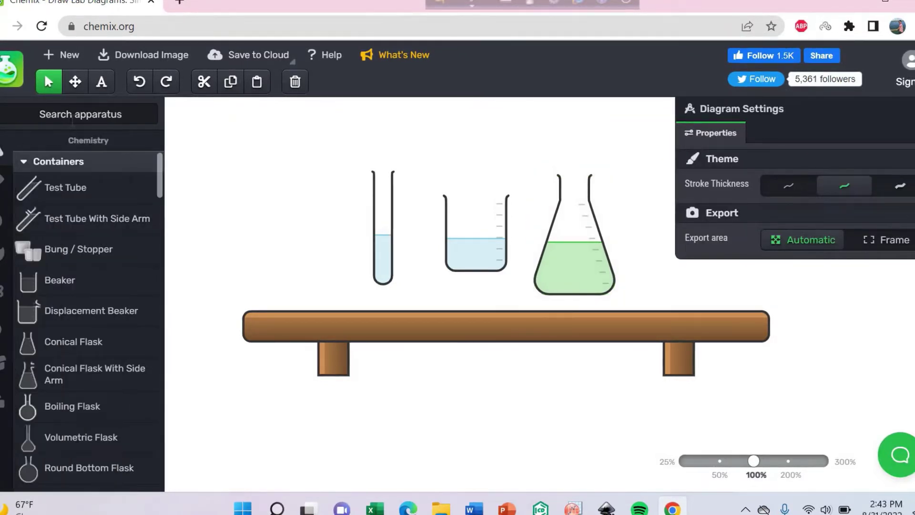
pyautogui.click(81, 114)
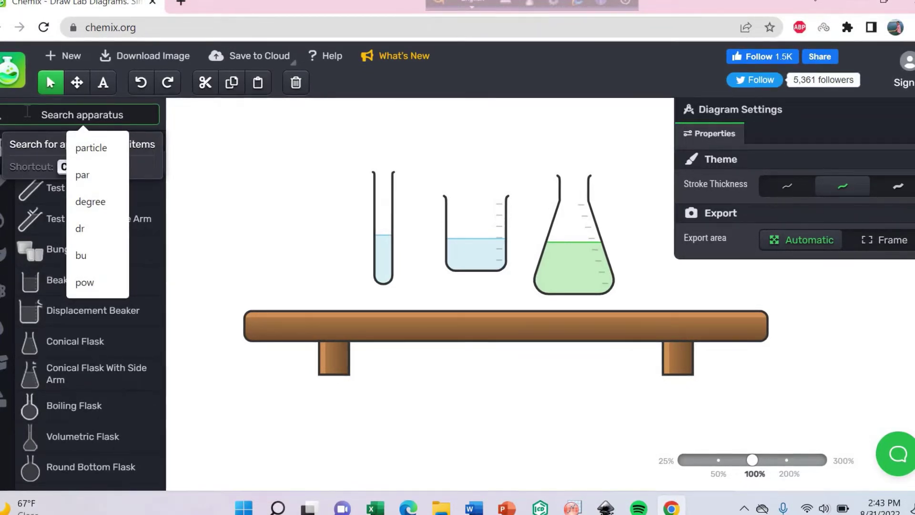
pyautogui.write('hot')
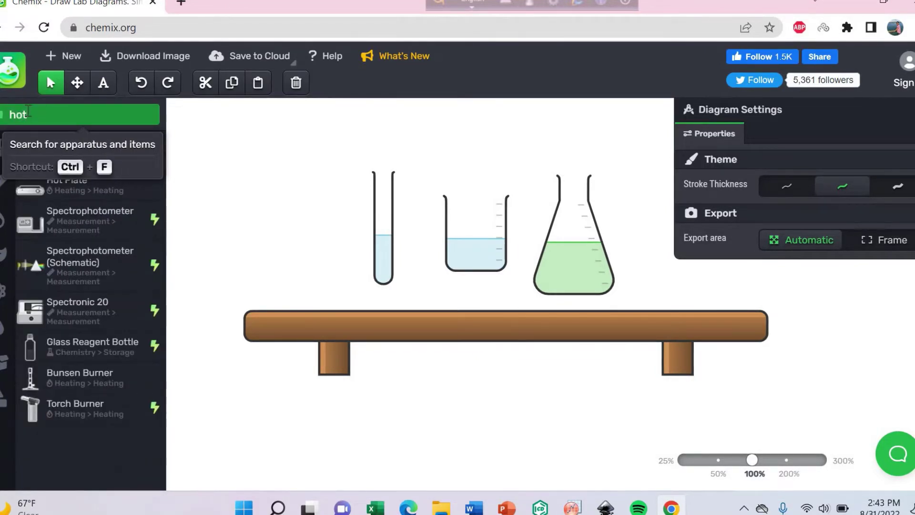
pyautogui.write('pl')
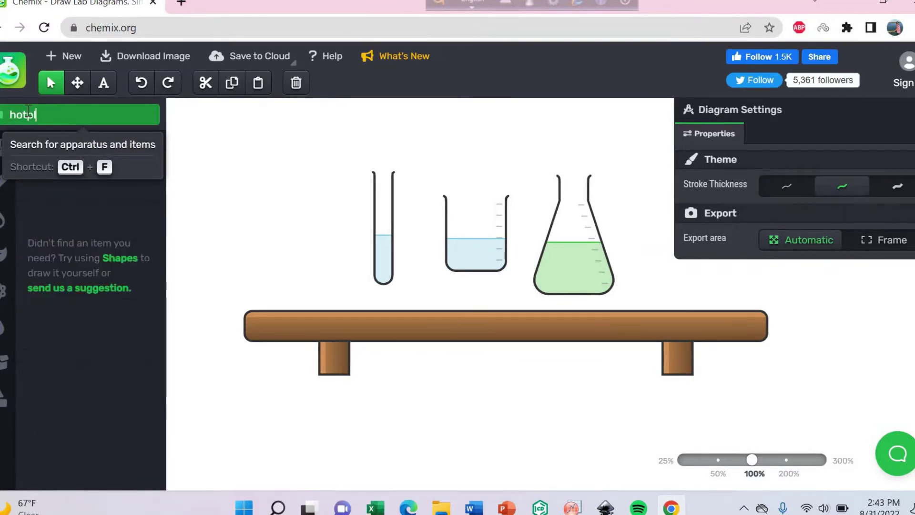
pyautogui.write('ate')
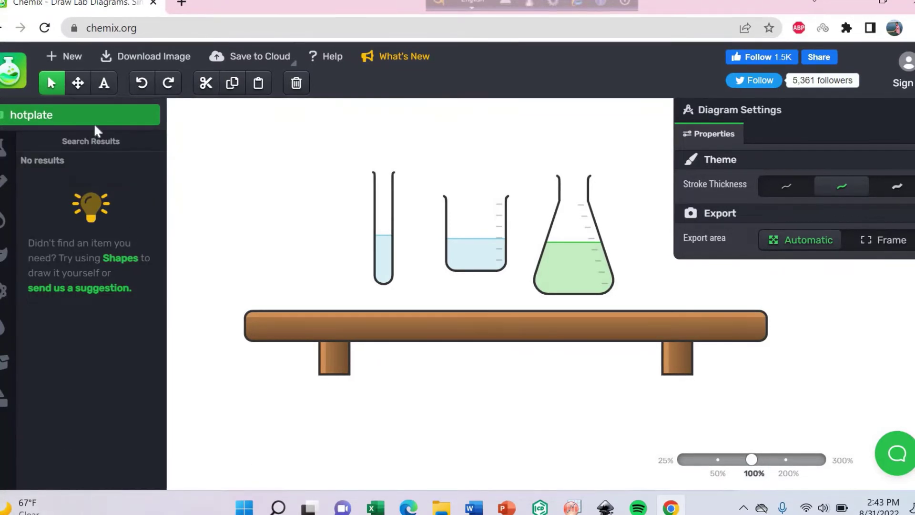
pyautogui.press('BackSpace')
pyautogui.press('BackSpace')
pyautogui.press('BackSpace')
pyautogui.press('BackSpace')
pyautogui.press('BackSpace')
pyautogui.press('BackSpace')
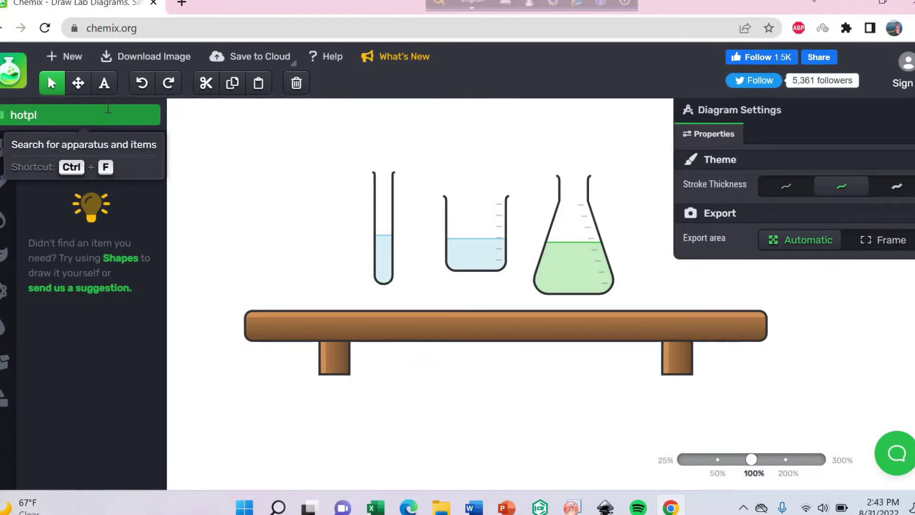
pyautogui.press('BackSpace')
pyautogui.press('BackSpace')
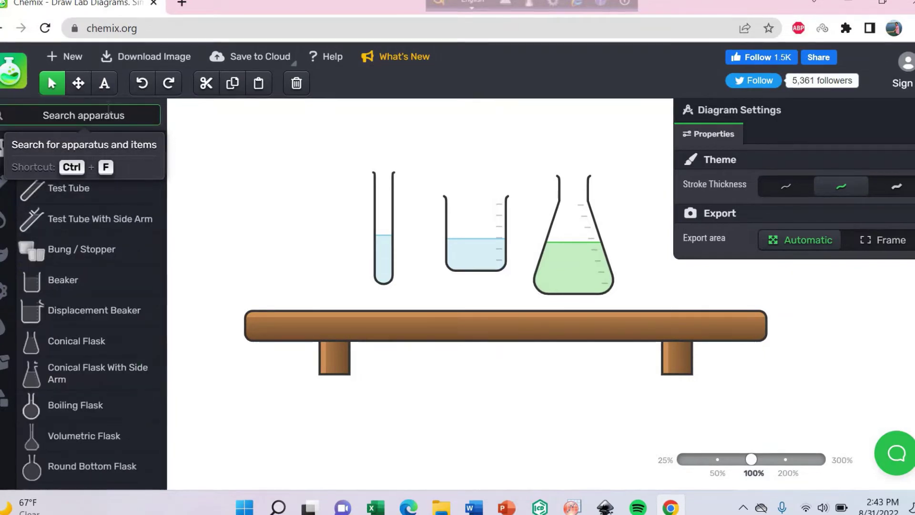
pyautogui.write('H')
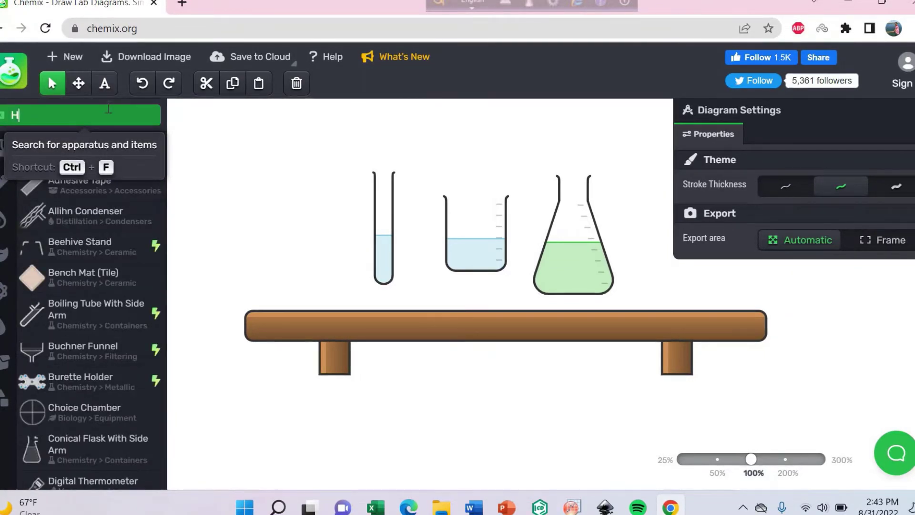
pyautogui.write('ot')
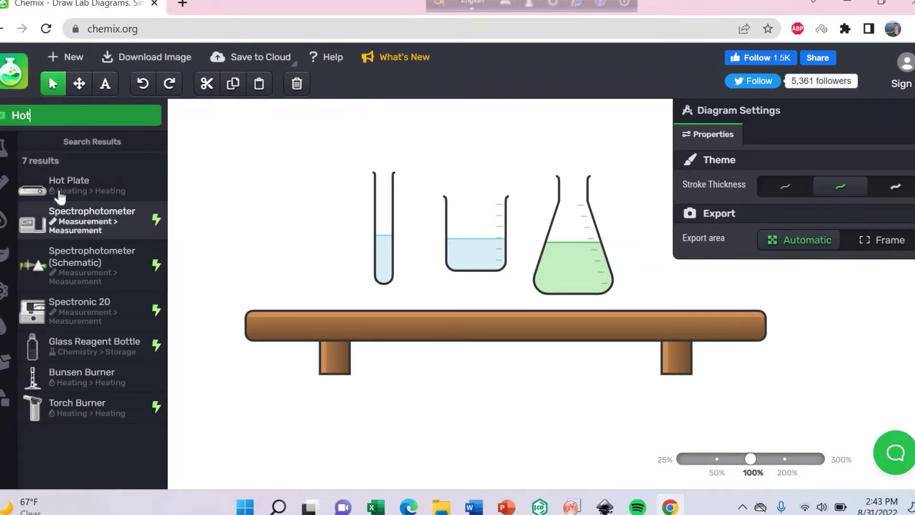
# Add a hot plate under the beaker and set the beaker on top of it.
pyautogui.click(63, 190)
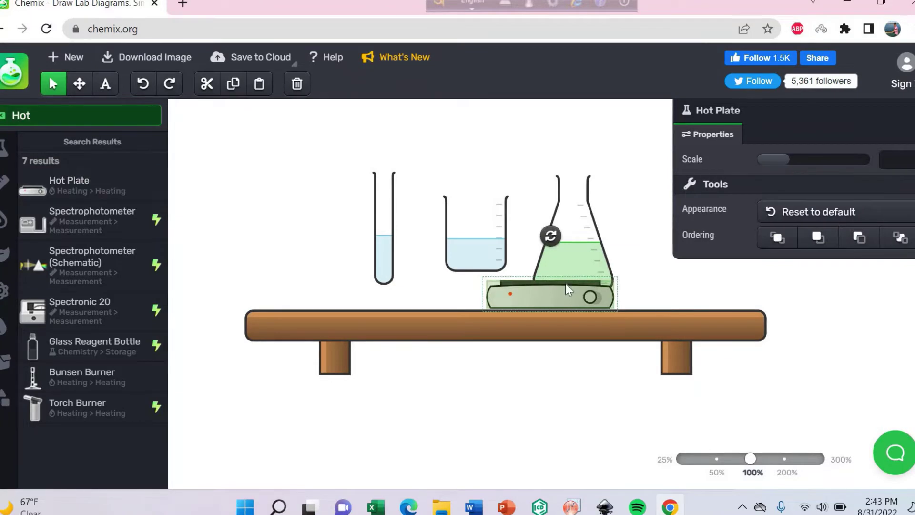
pyautogui.moveTo(553, 299); pyautogui.dragTo(477, 311)
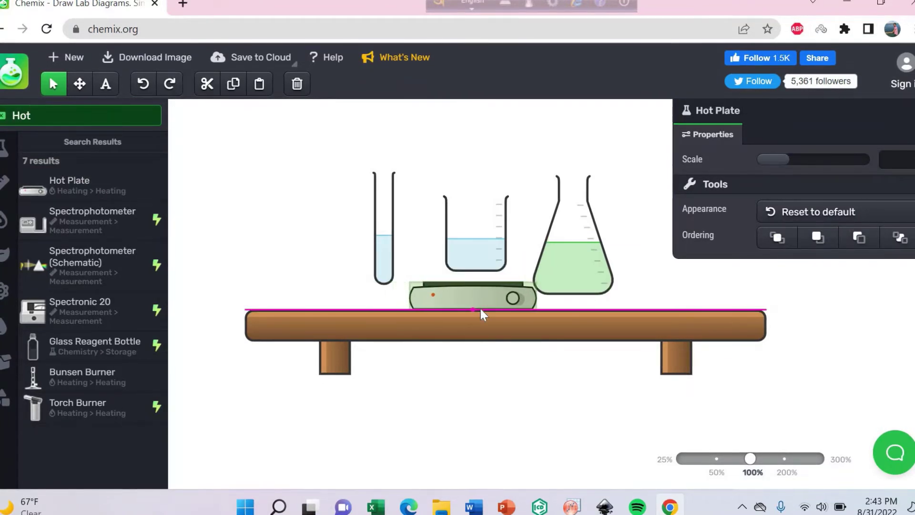
pyautogui.moveTo(480, 308); pyautogui.dragTo(480, 308)
pyautogui.click(467, 233)
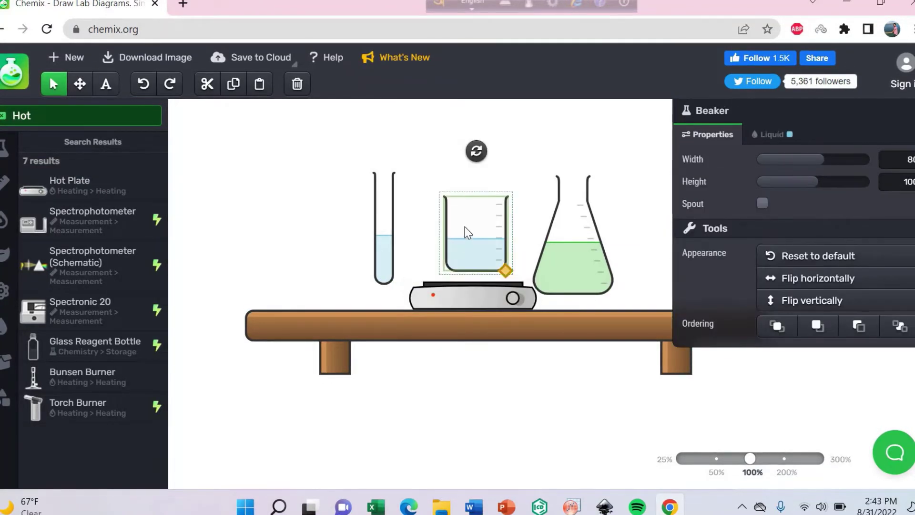
pyautogui.moveTo(468, 232)
pyautogui.mouseDown()
pyautogui.moveTo(466, 252)
pyautogui.moveTo(459, 247)
pyautogui.mouseUp()
pyautogui.click(243, 157)
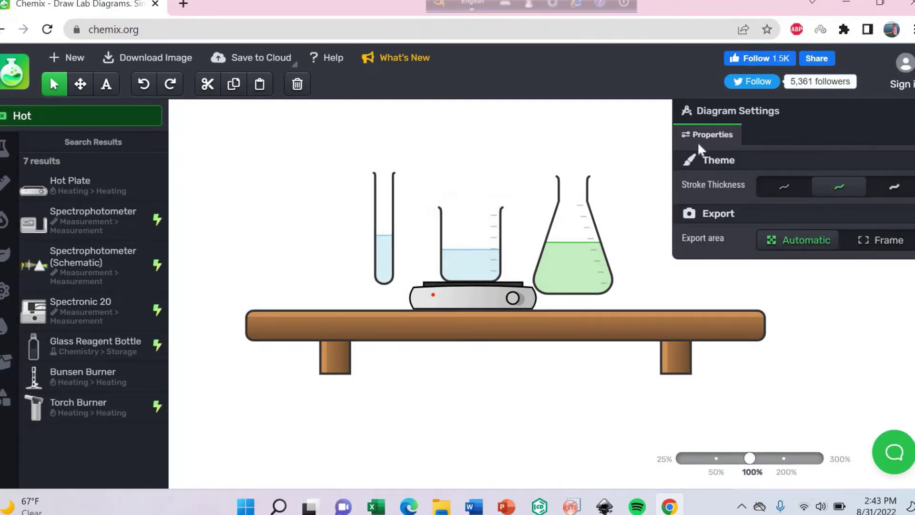
# Search 'mag' and drop a Magnetic Stir Bar into the beaker's liquid.
pyautogui.click(37, 119)
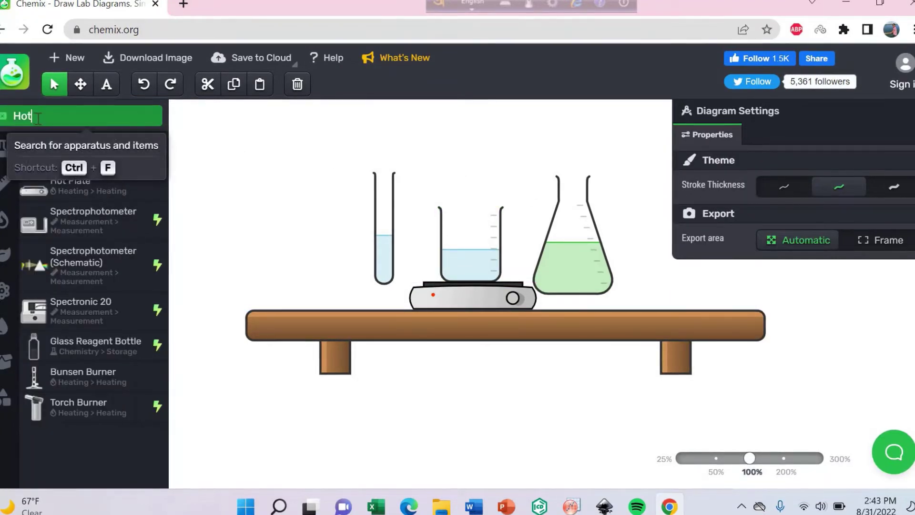
pyautogui.press('BackSpace')
pyautogui.press('BackSpace')
pyautogui.press('BackSpace')
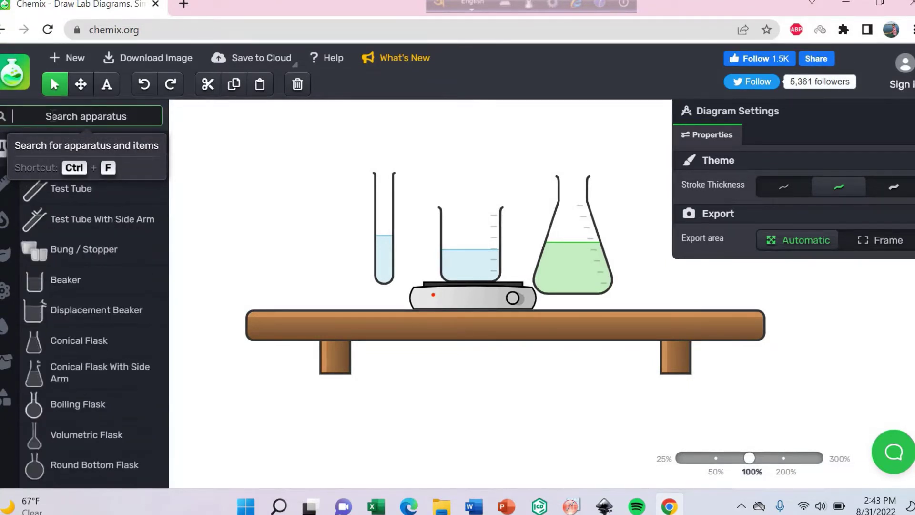
pyautogui.write('mag')
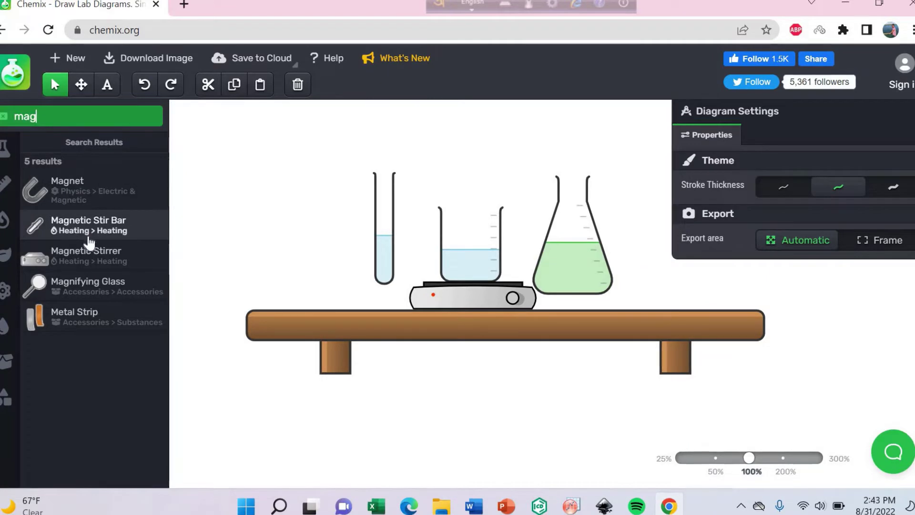
pyautogui.click(71, 229)
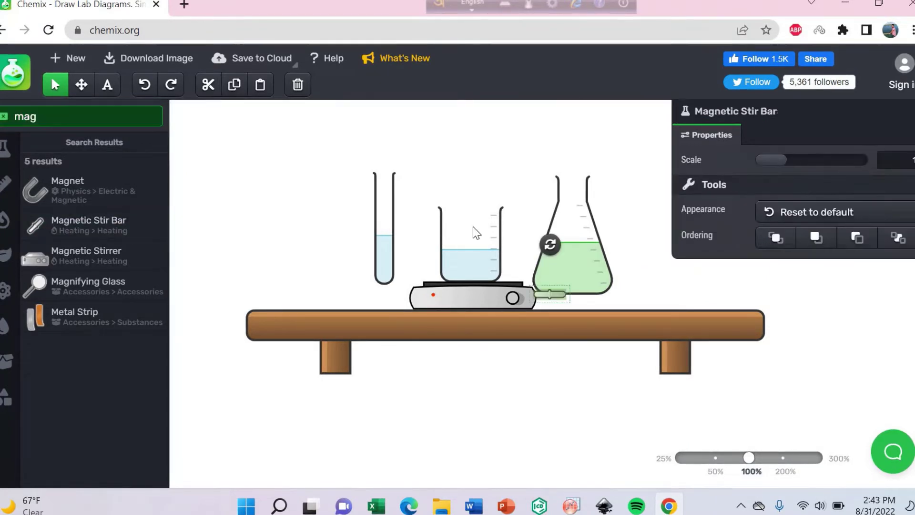
pyautogui.moveTo(555, 295); pyautogui.dragTo(484, 274)
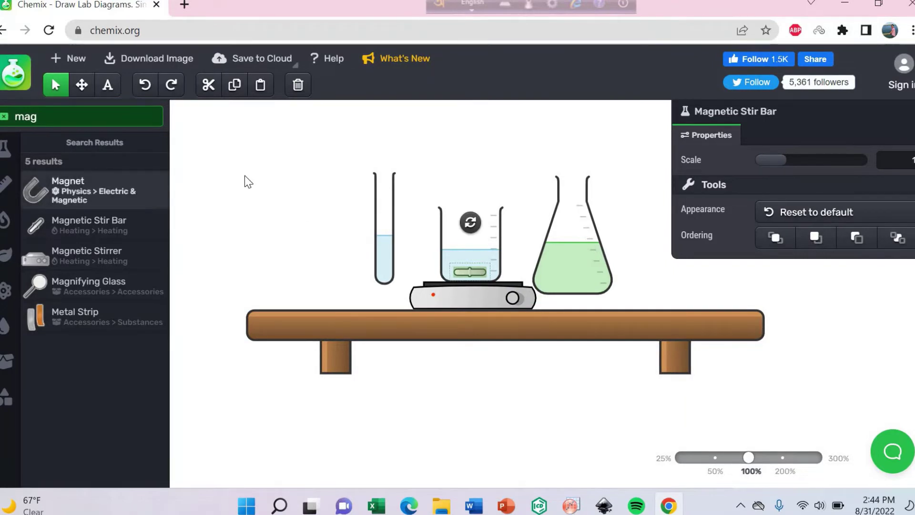
# Add an arrow from the Shapes category to the canvas's top-left.
pyautogui.click(296, 171)
pyautogui.moveTo(7, 361)
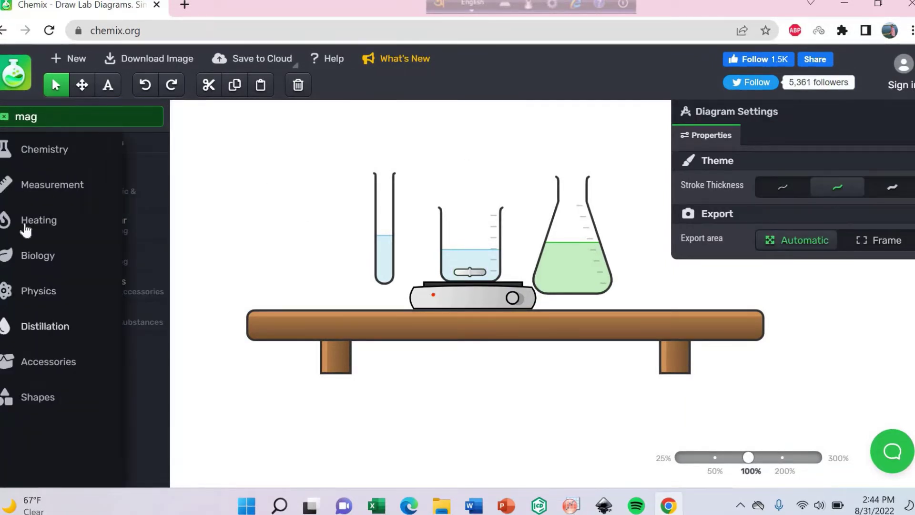
pyautogui.click(36, 404)
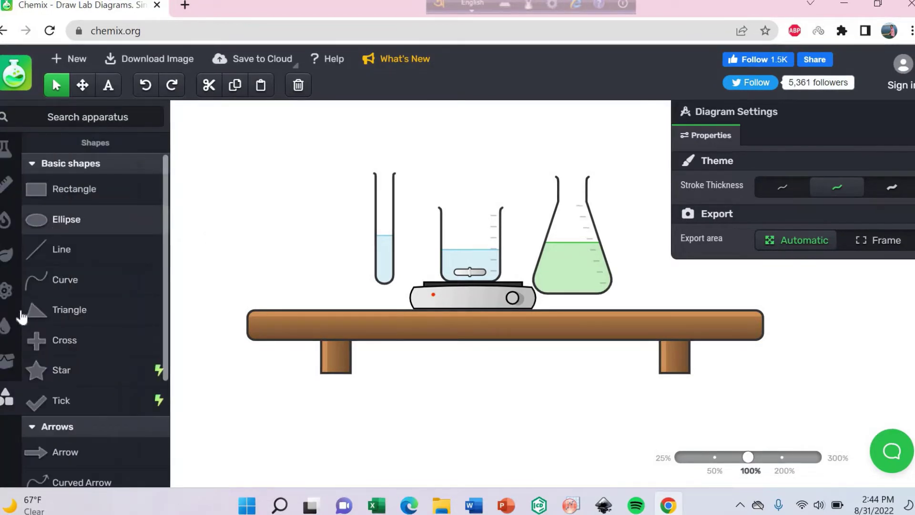
pyautogui.moveTo(52, 249)
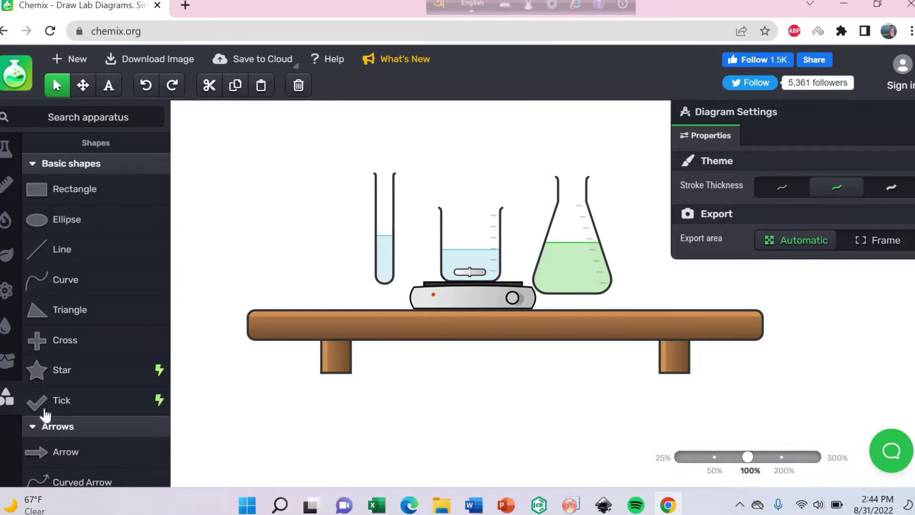
pyautogui.scroll(-3, 59, 381)
pyautogui.click(62, 308)
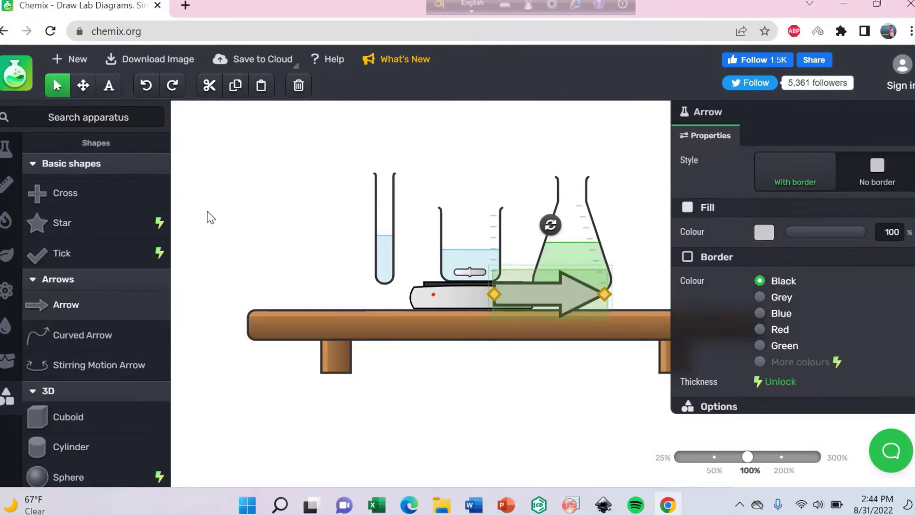
pyautogui.click(261, 189)
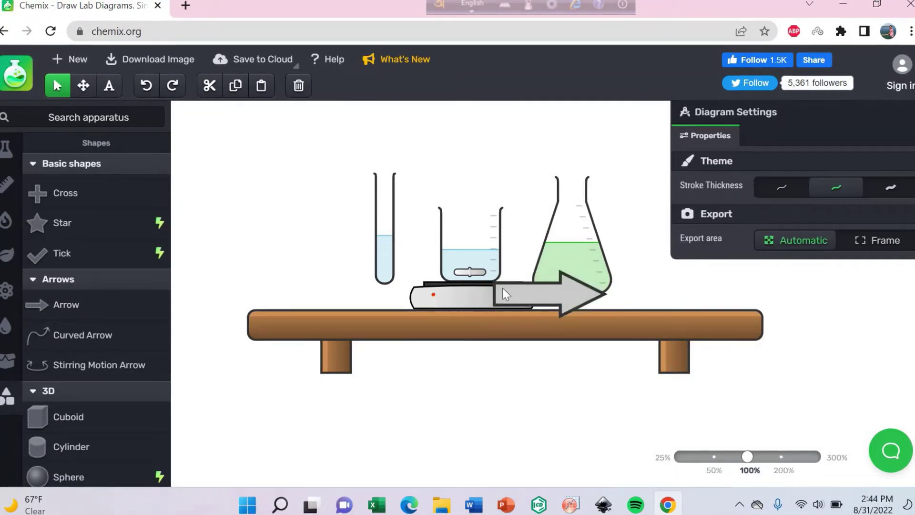
pyautogui.moveTo(519, 307); pyautogui.dragTo(248, 184)
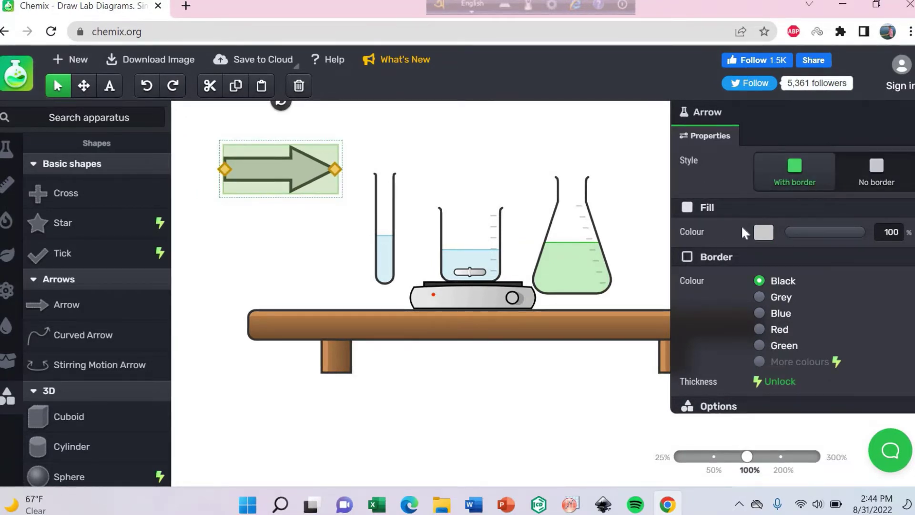
# Fill the arrow with green and move it below the bench.
pyautogui.click(765, 233)
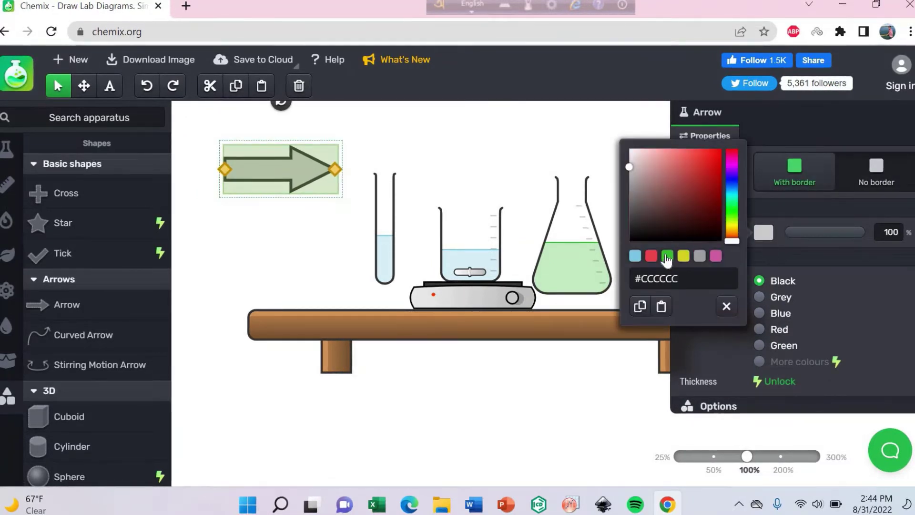
pyautogui.click(668, 256)
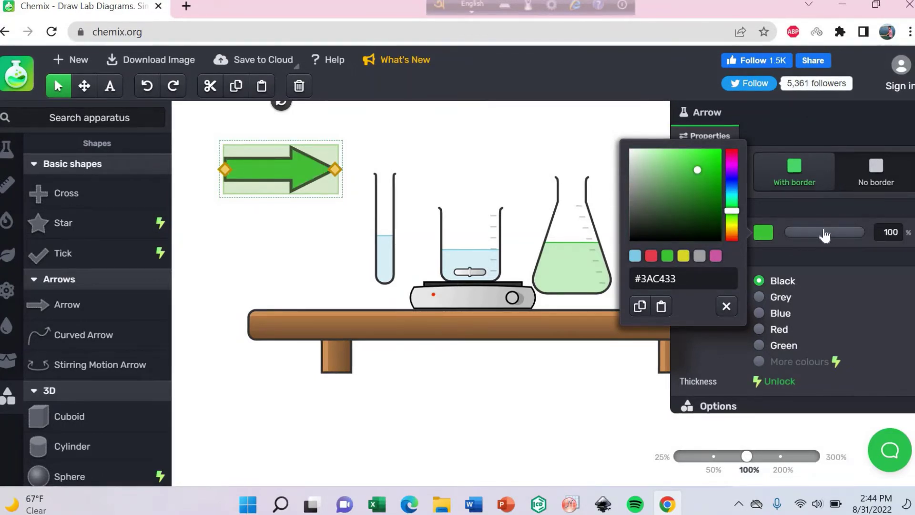
pyautogui.click(541, 133)
pyautogui.moveTo(265, 154); pyautogui.dragTo(472, 392)
# Drag a Petri Dish (Top View) from Biology onto the canvas, left of the test tube.
pyautogui.scroll(-1, 59, 307)
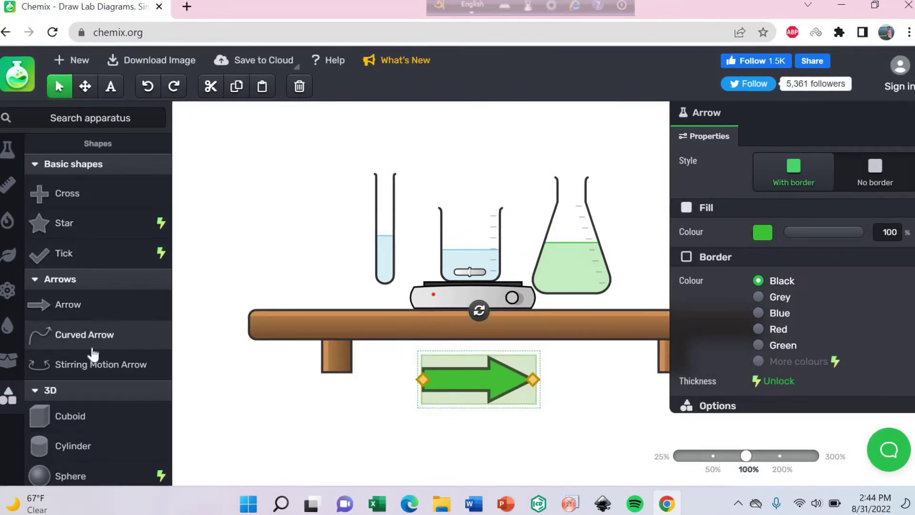
pyautogui.click(253, 162)
pyautogui.moveTo(31, 229)
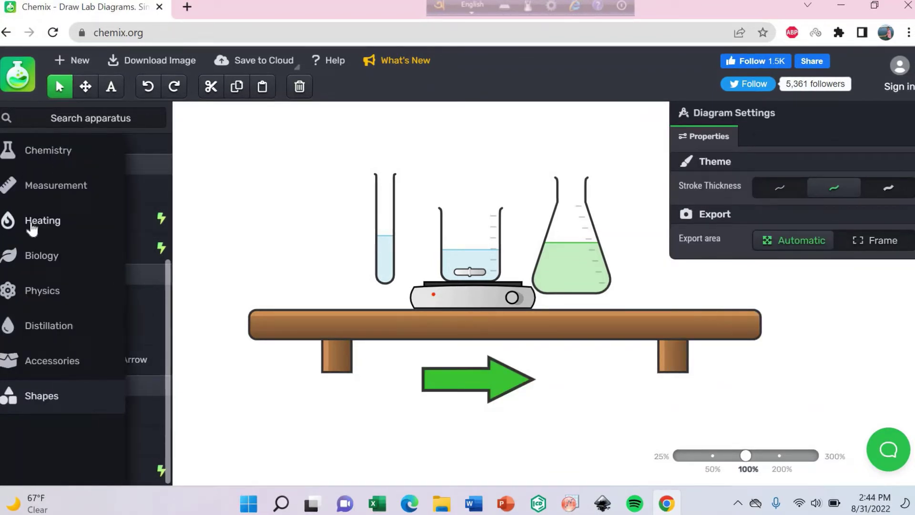
pyautogui.click(40, 263)
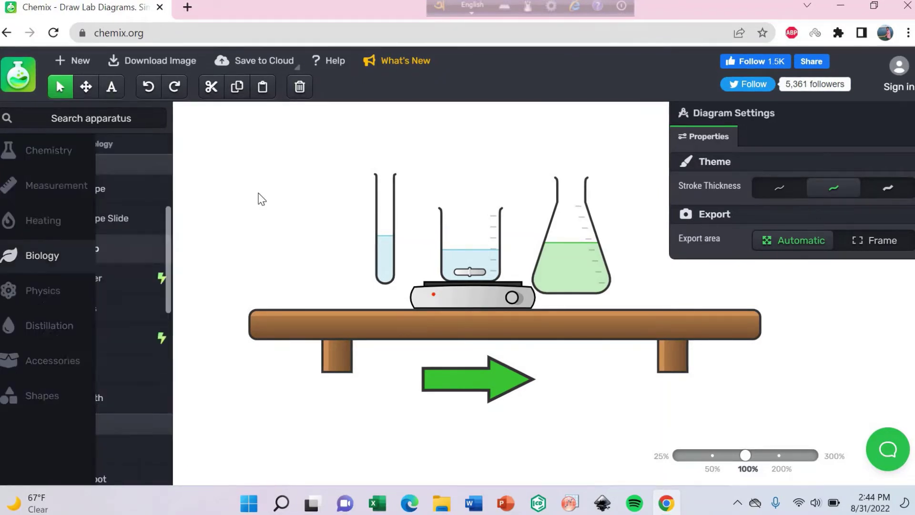
pyautogui.scroll(-5, 83, 248)
pyautogui.scroll(5, 75, 215)
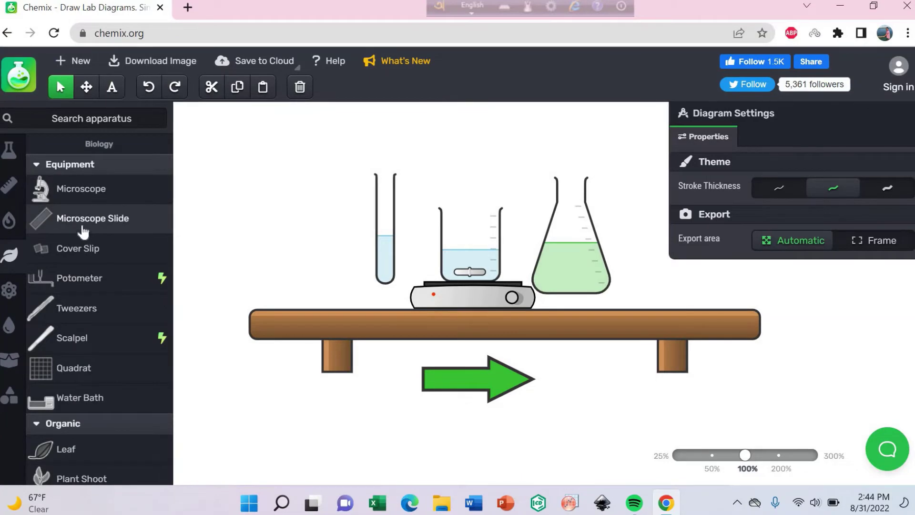
pyautogui.scroll(-2, 96, 305)
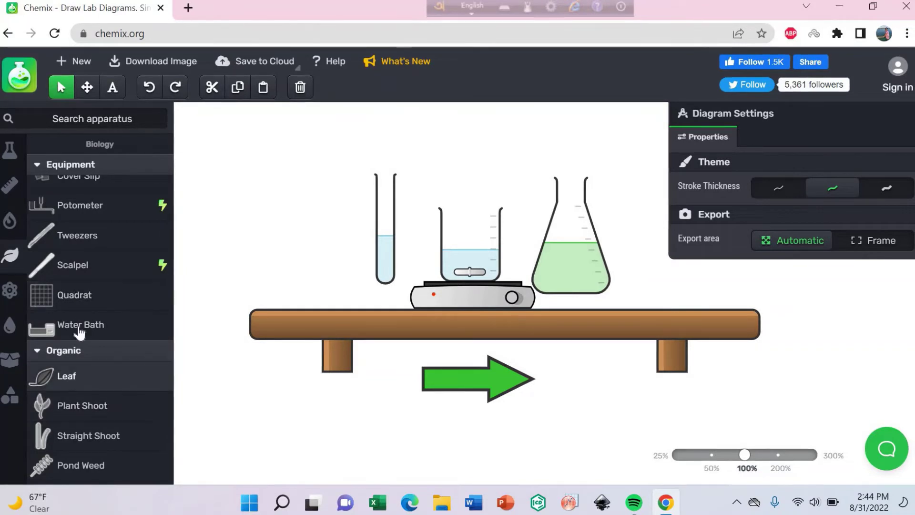
pyautogui.scroll(6, 75, 334)
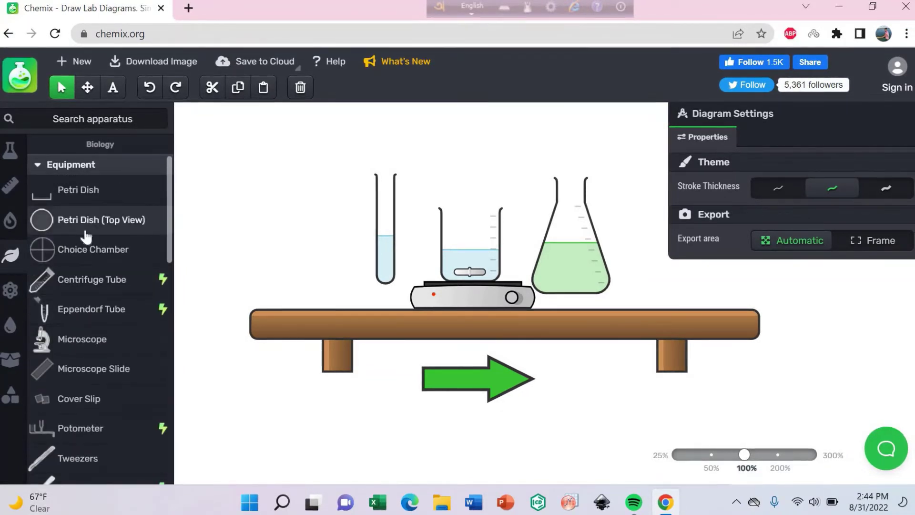
pyautogui.moveTo(82, 221); pyautogui.dragTo(257, 158)
pyautogui.click(285, 225)
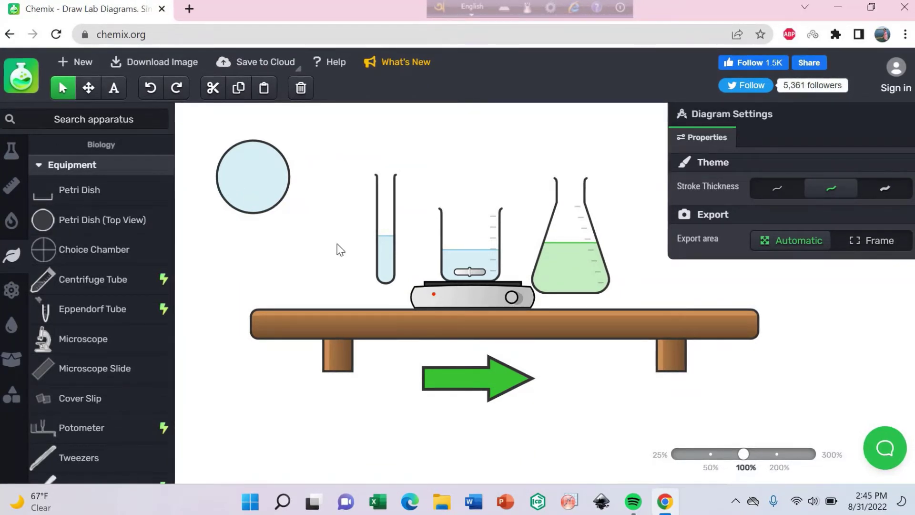
pyautogui.moveTo(260, 190); pyautogui.dragTo(290, 260)
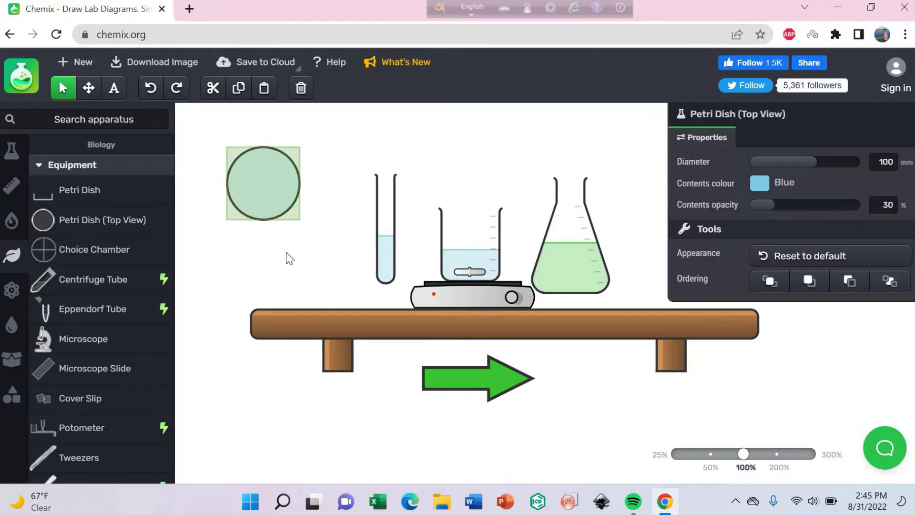
pyautogui.click(328, 150)
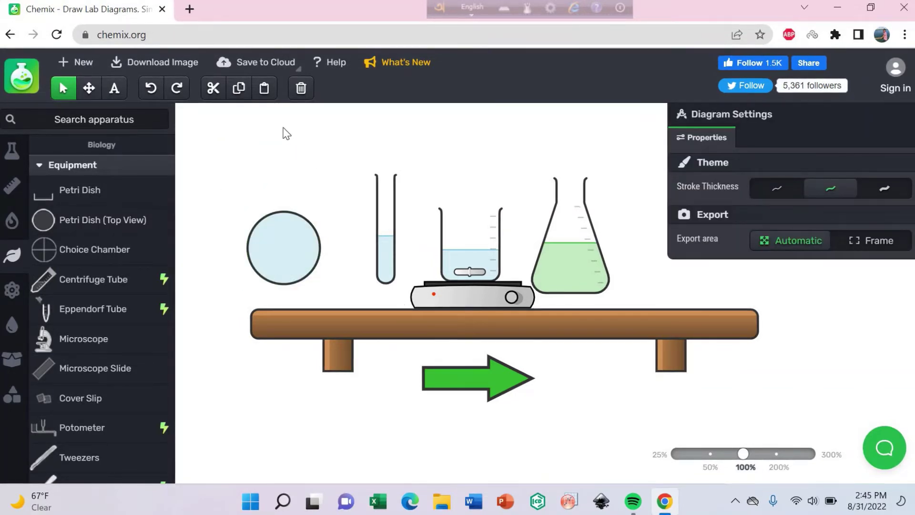
# Add a burette from the Measurement list, positioned over the flask.
pyautogui.moveTo(9, 186)
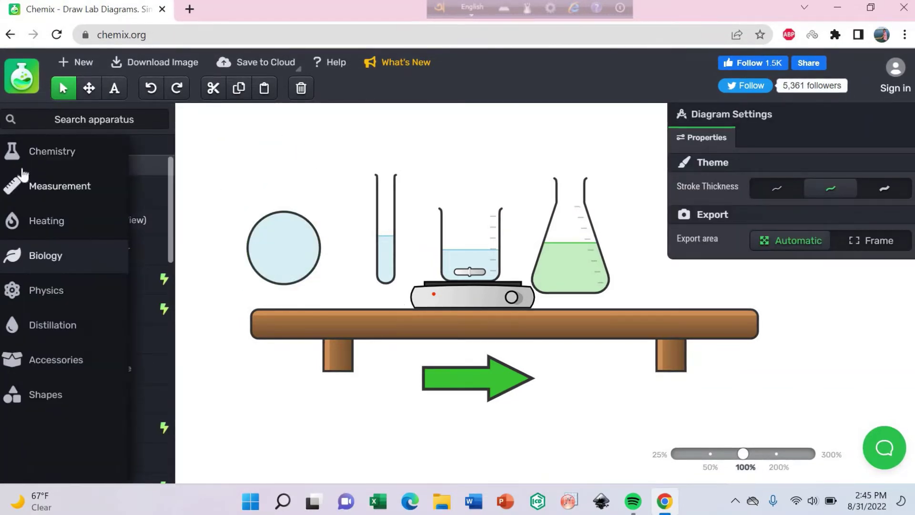
pyautogui.click(62, 192)
pyautogui.scroll(-6, 95, 248)
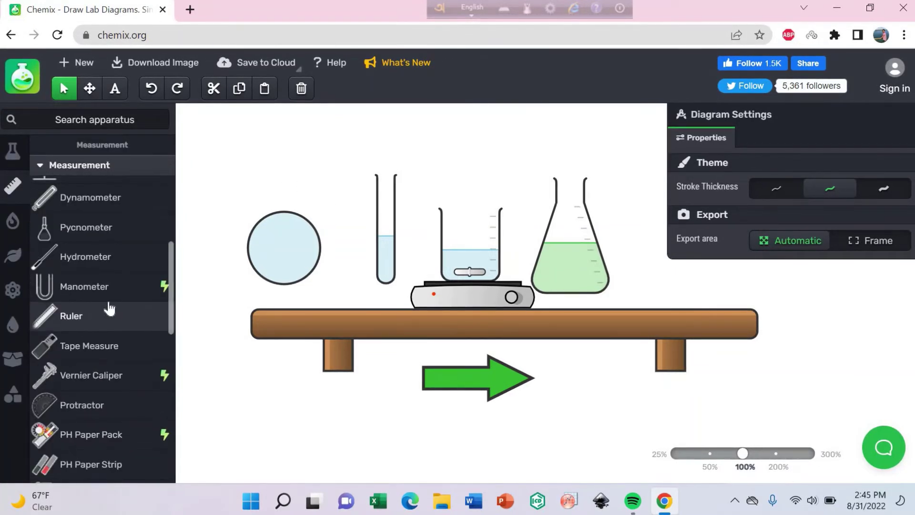
pyautogui.scroll(6, 109, 309)
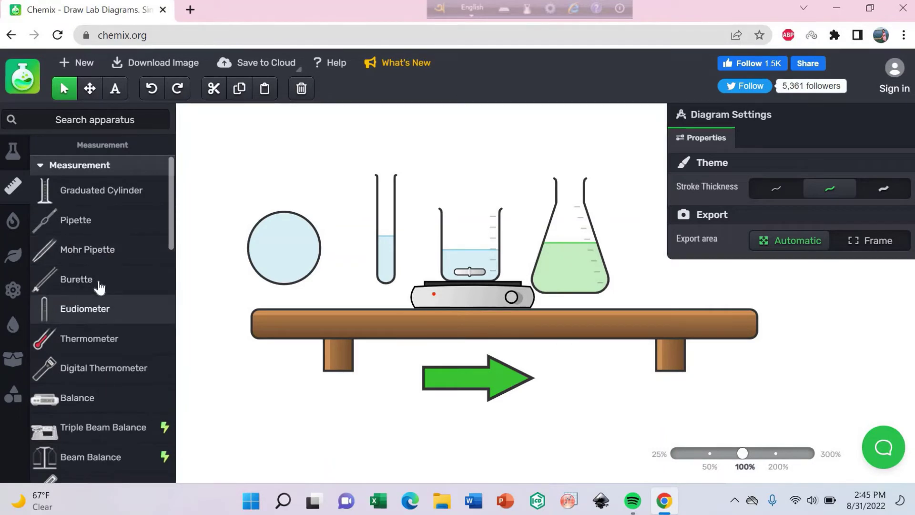
pyautogui.moveTo(78, 286); pyautogui.dragTo(473, 157)
pyautogui.click(535, 163)
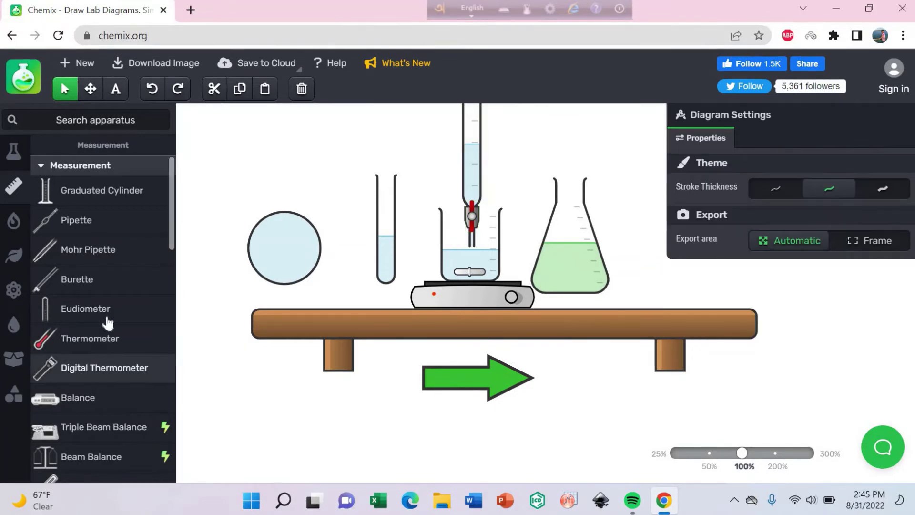
# Add a pipette at the far left and a thermometer clear of the flask and table.
pyautogui.click(85, 227)
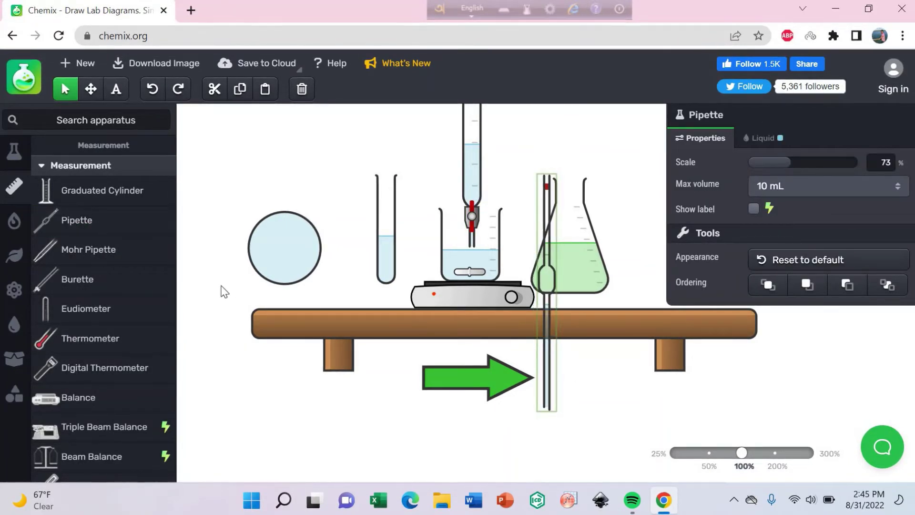
pyautogui.moveTo(224, 291)
pyautogui.mouseDown()
pyautogui.moveTo(200, 285)
pyautogui.moveTo(210, 281)
pyautogui.mouseUp()
pyautogui.click(310, 204)
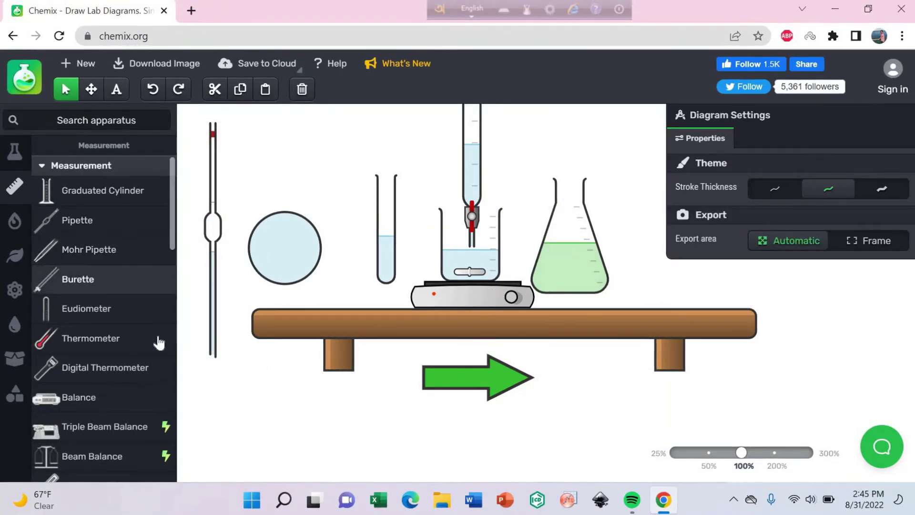
pyautogui.click(95, 339)
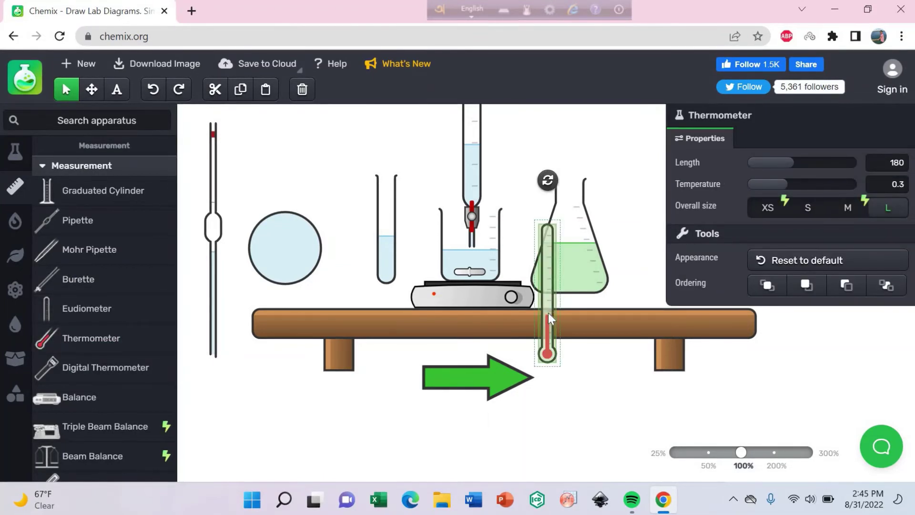
pyautogui.moveTo(548, 313); pyautogui.dragTo(346, 203)
pyautogui.click(405, 143)
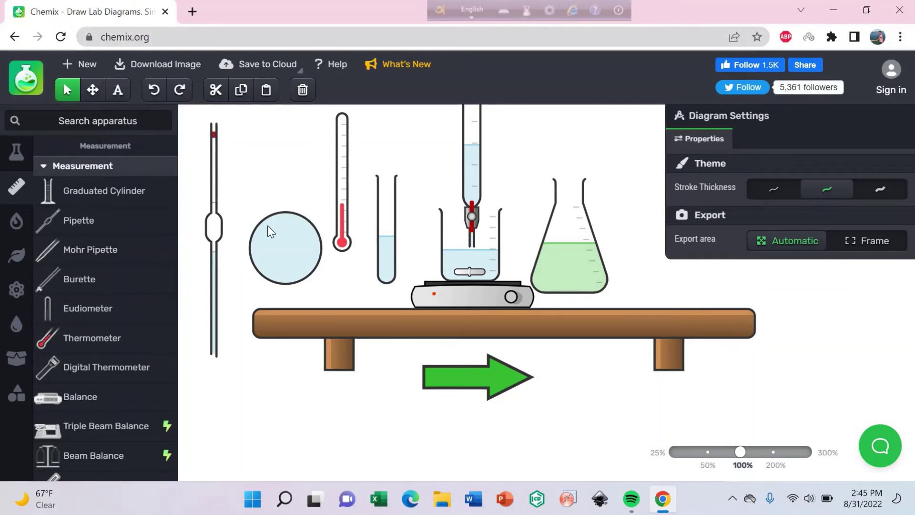
# Add a balance and move it to the bottom-left below the table.
pyautogui.scroll(-3, 102, 303)
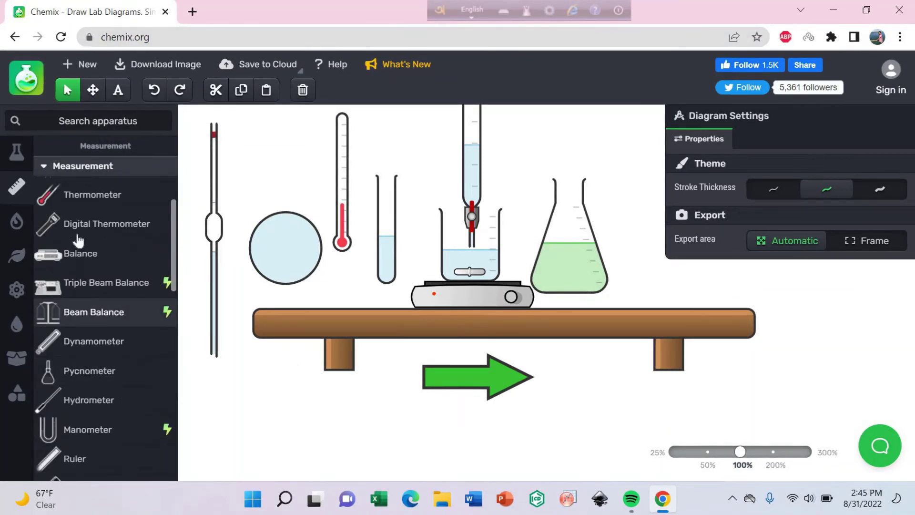
pyautogui.moveTo(76, 257); pyautogui.dragTo(633, 315)
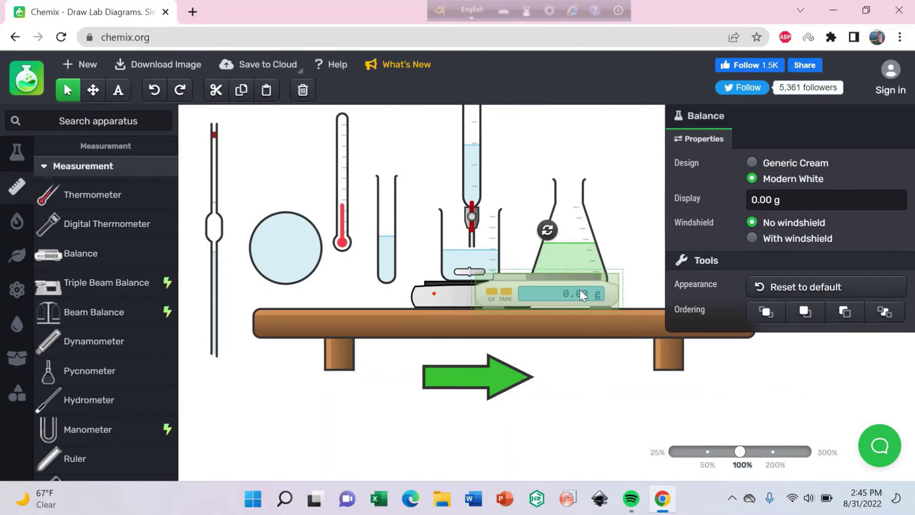
pyautogui.moveTo(580, 295); pyautogui.dragTo(323, 441)
pyautogui.click(448, 429)
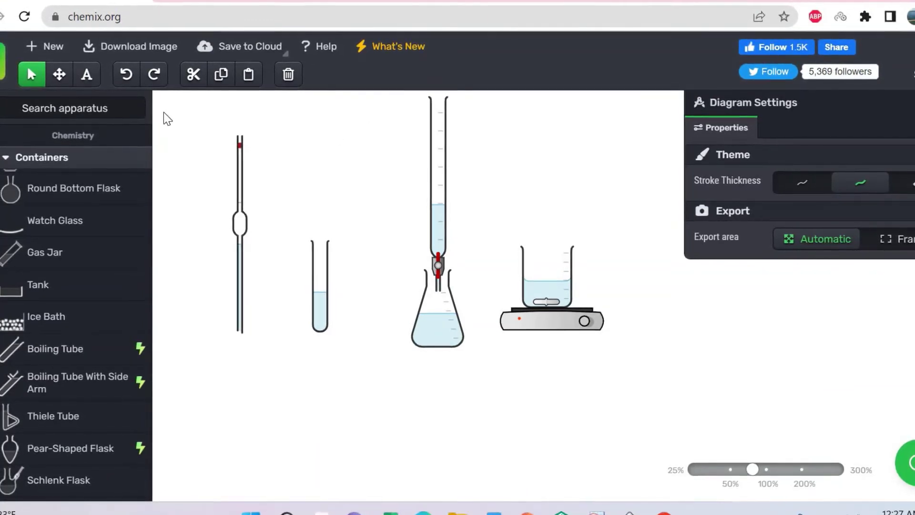
# Place a text label below the conical flask and change its text to 'magnesium ferrite'.
pyautogui.click(88, 75)
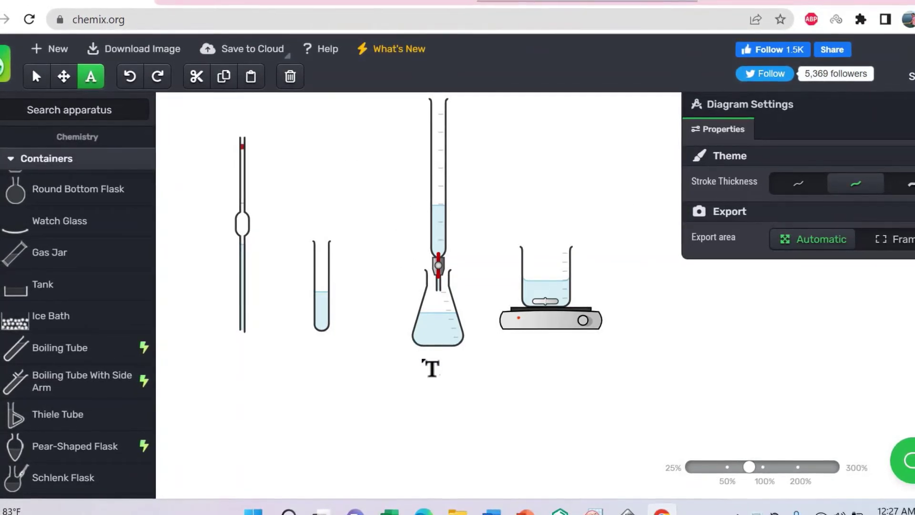
pyautogui.click(431, 368)
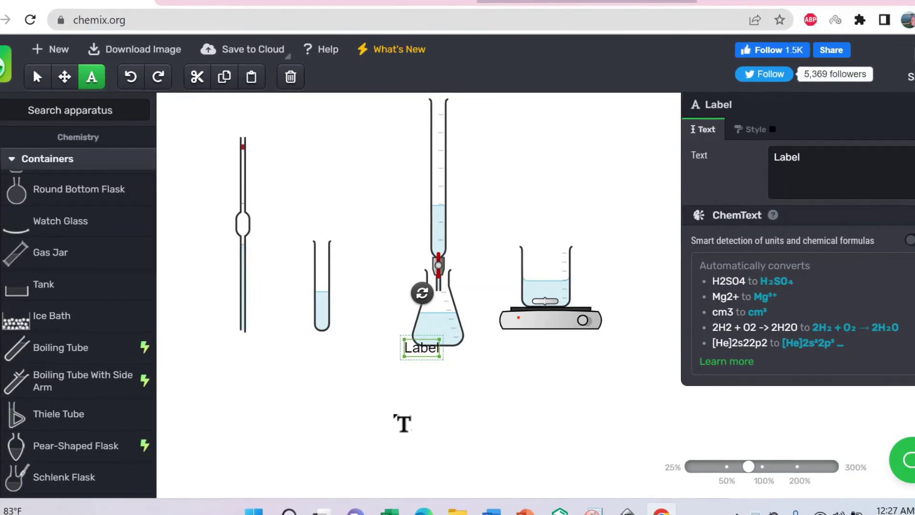
pyautogui.click(807, 161)
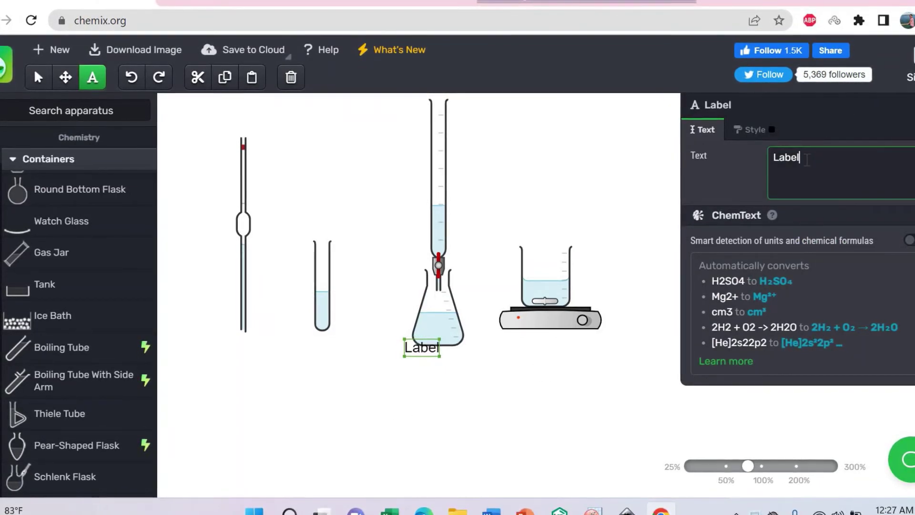
pyautogui.press('BackSpace')
pyautogui.press('BackSpace')
pyautogui.press('BackSpace')
pyautogui.press('BackSpace')
pyautogui.press('BackSpace')
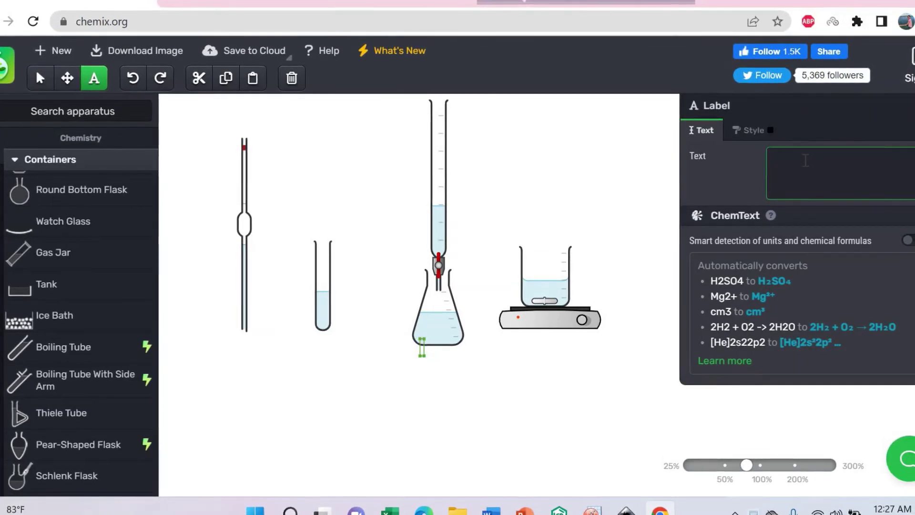
pyautogui.write('m')
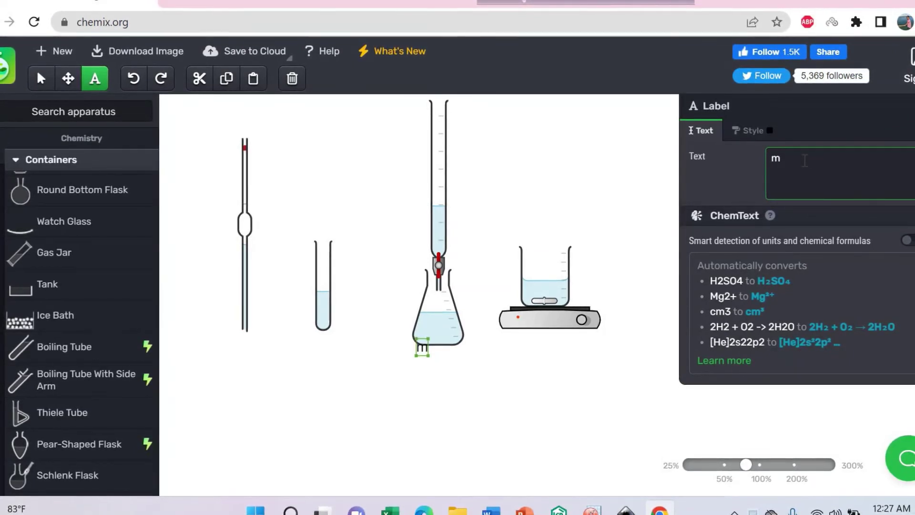
pyautogui.write('agn')
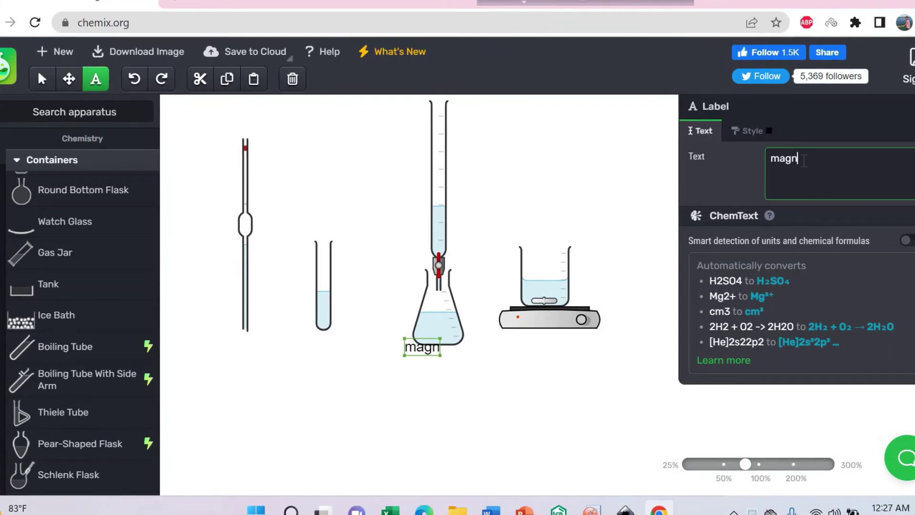
pyautogui.write('esium ')
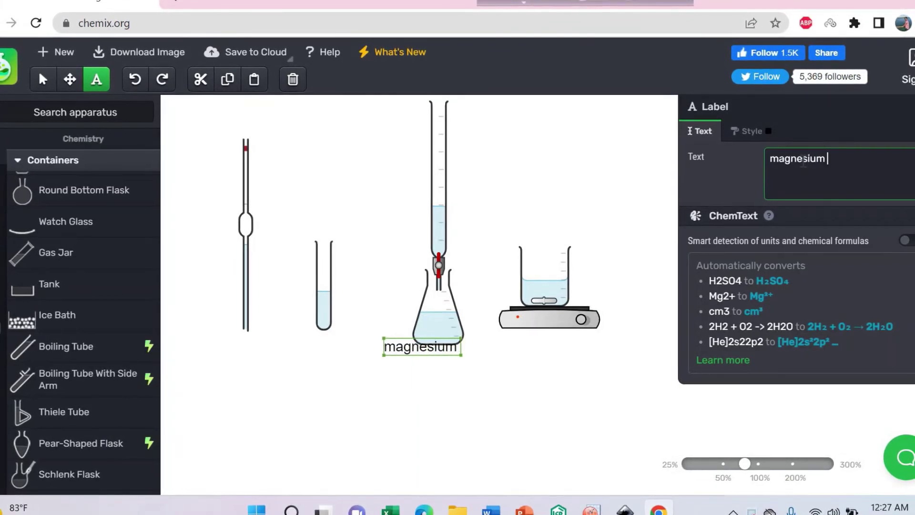
pyautogui.write('ferr')
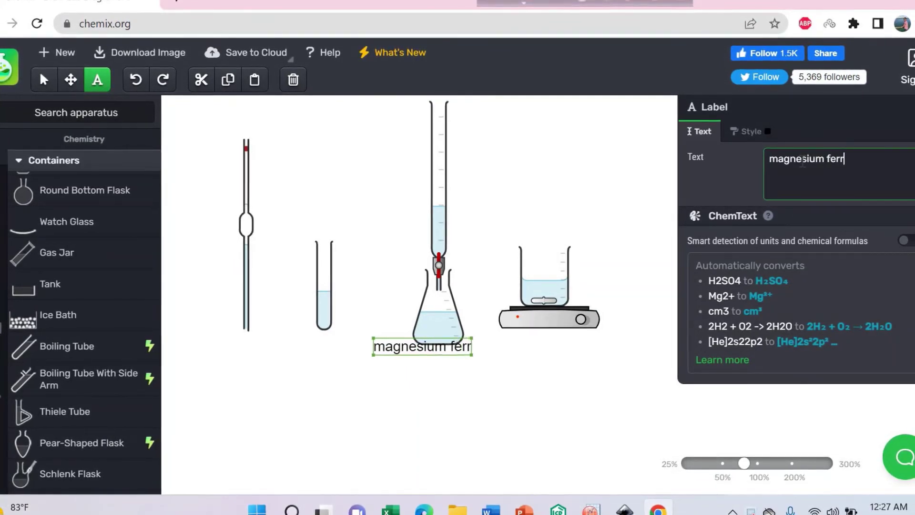
pyautogui.write('ite')
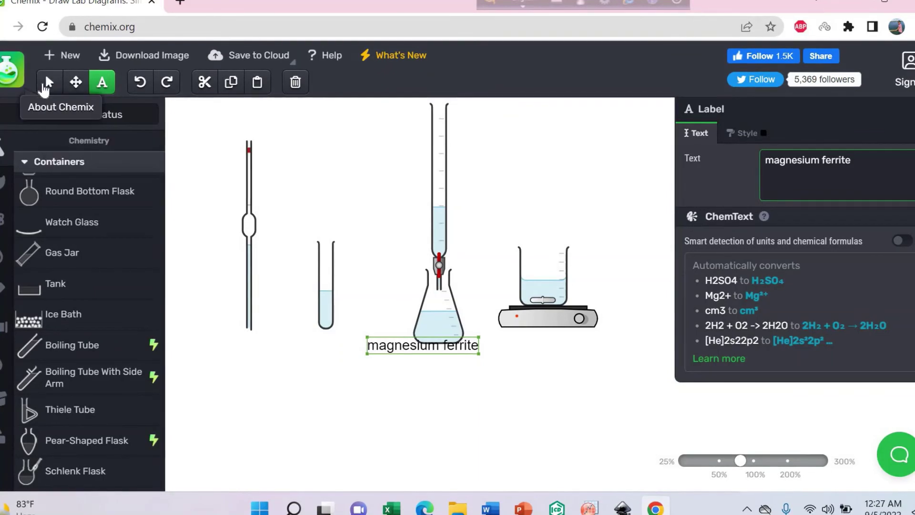
# Select the 'magnesium ferrite' label and nudge it slightly lower with Shift+Down.
pyautogui.click(47, 85)
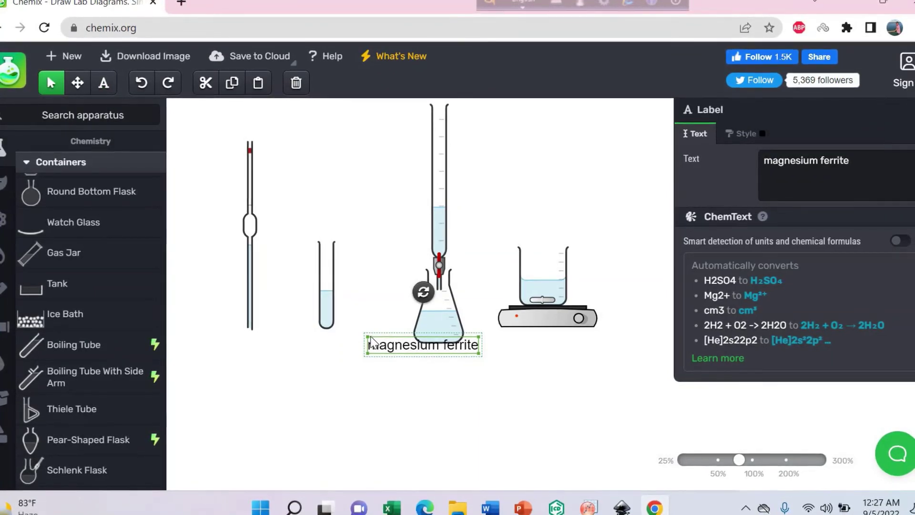
pyautogui.click(377, 360)
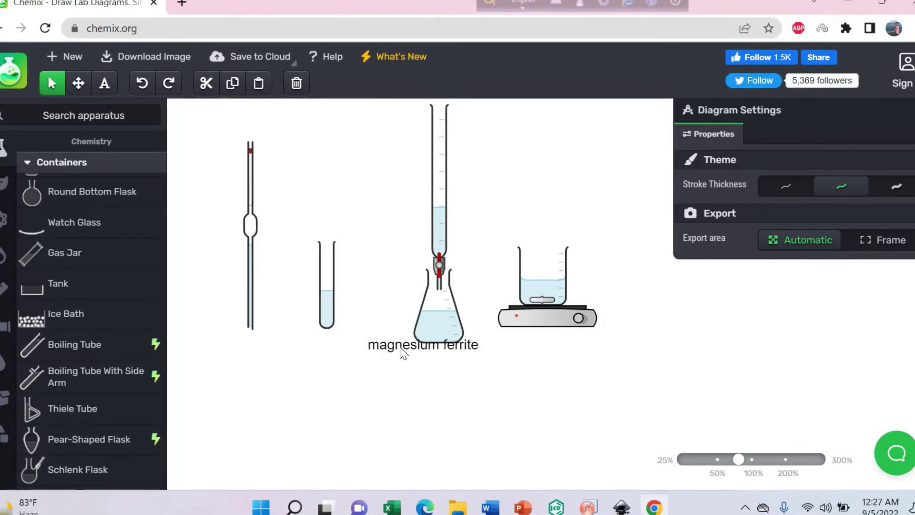
pyautogui.click(385, 343)
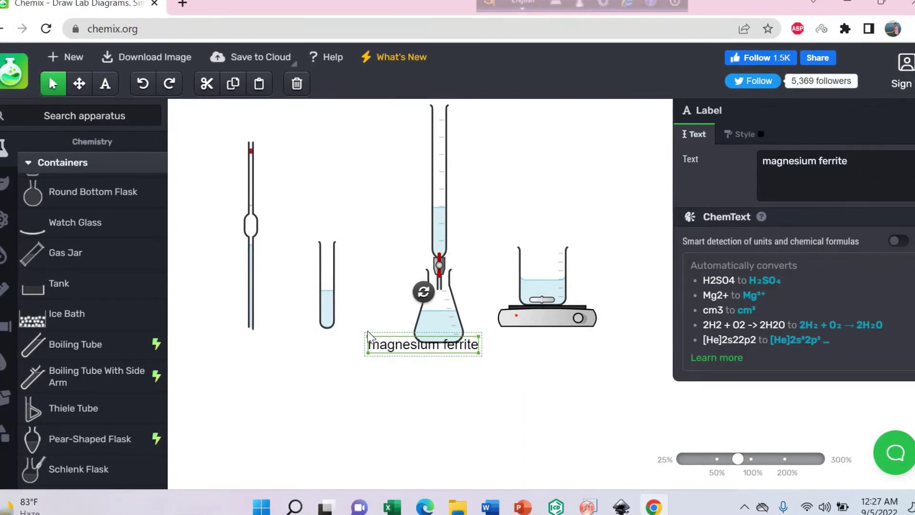
pyautogui.click(368, 336)
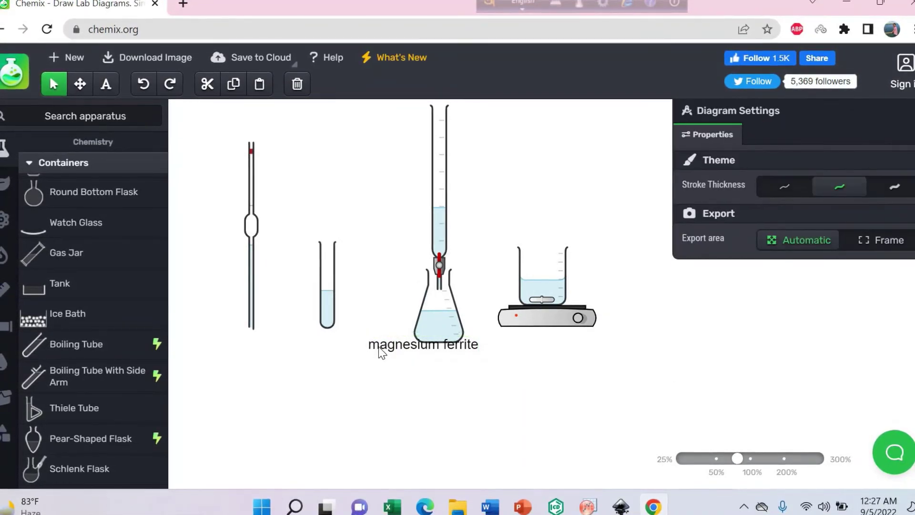
pyautogui.click(377, 348)
pyautogui.click(394, 358)
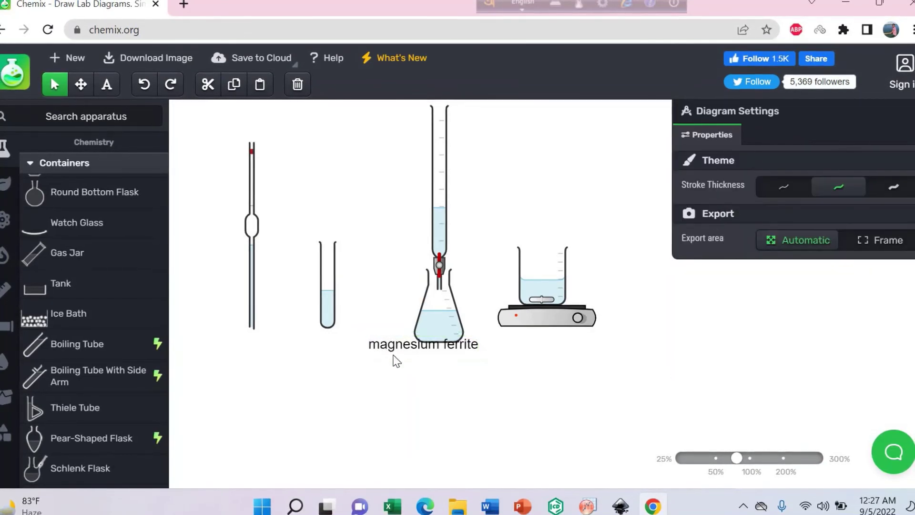
pyautogui.click(413, 346)
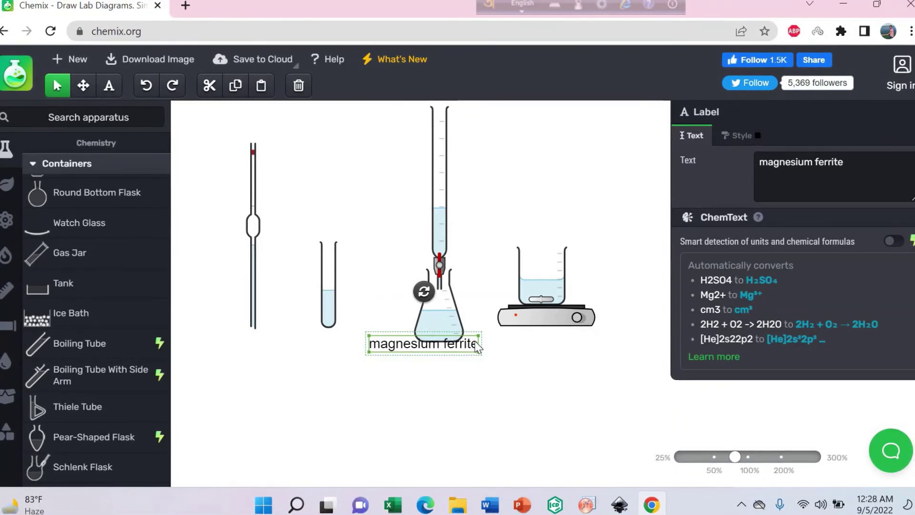
pyautogui.hotkey('shift', 'Down')
pyautogui.hotkey('shift', 'Down')
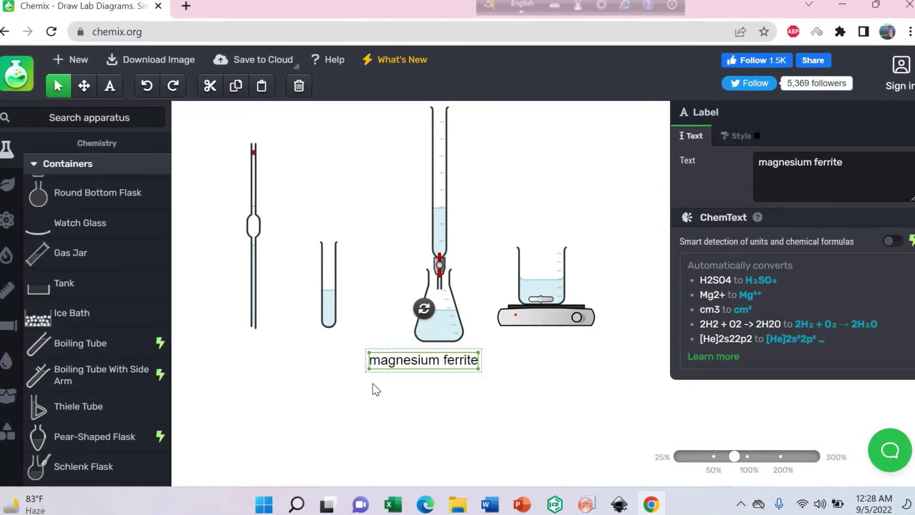
pyautogui.click(421, 375)
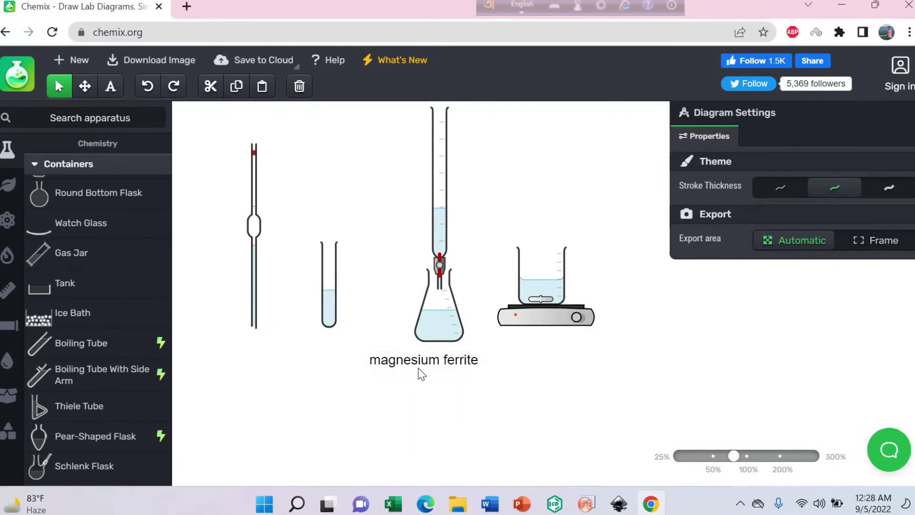
pyautogui.click(418, 360)
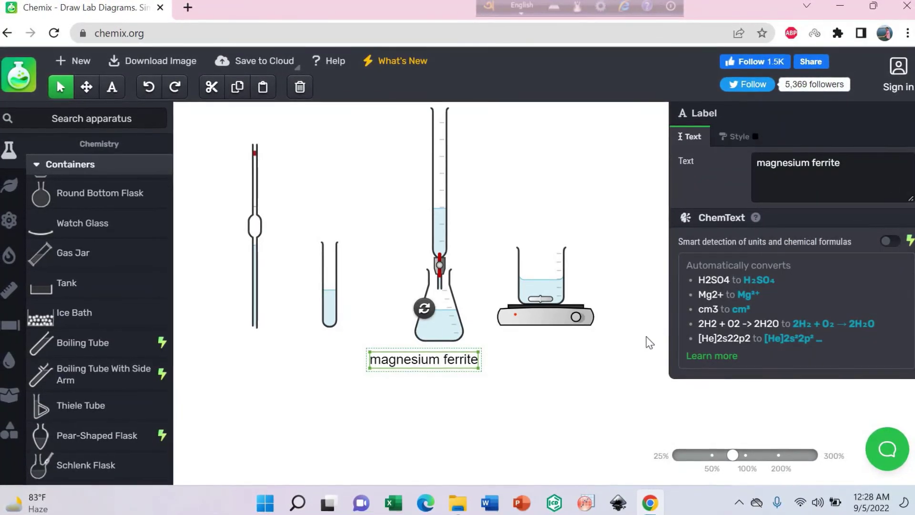
# Change the magnesium ferrite label's text colour to Red, then to Blue.
pyautogui.click(756, 141)
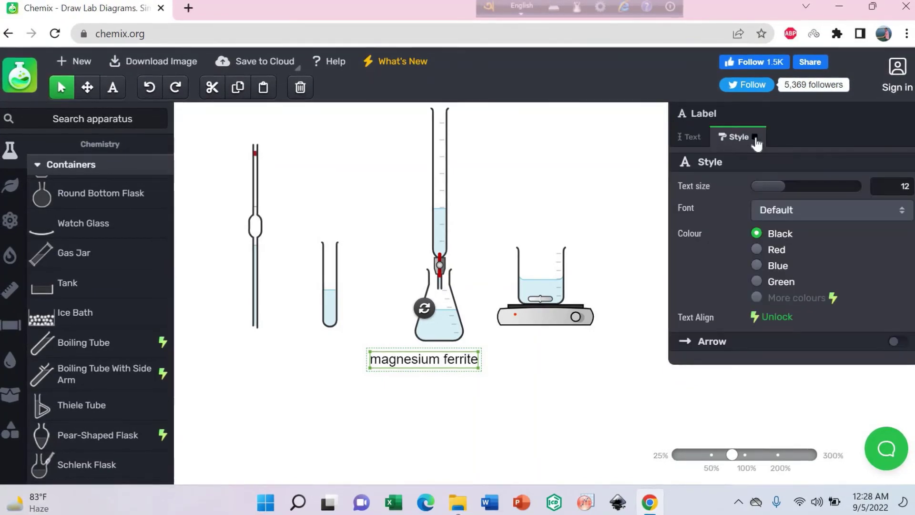
pyautogui.click(755, 250)
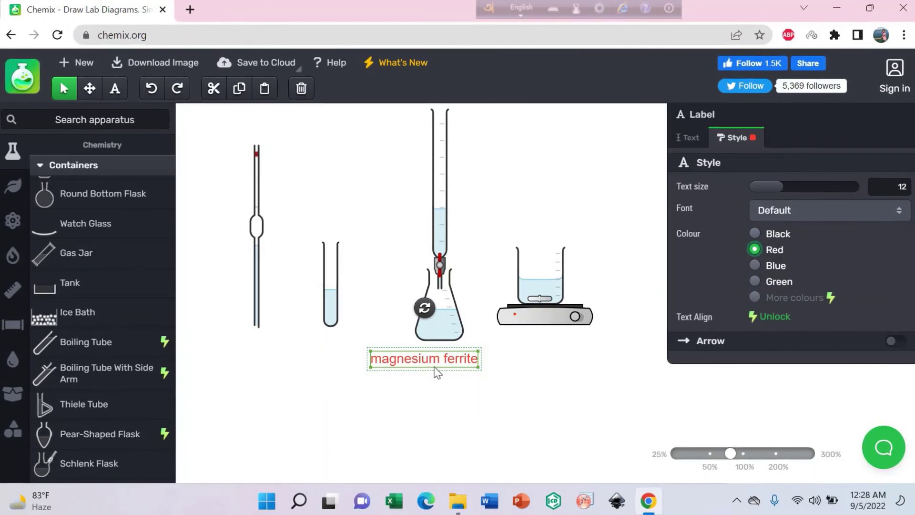
pyautogui.click(753, 265)
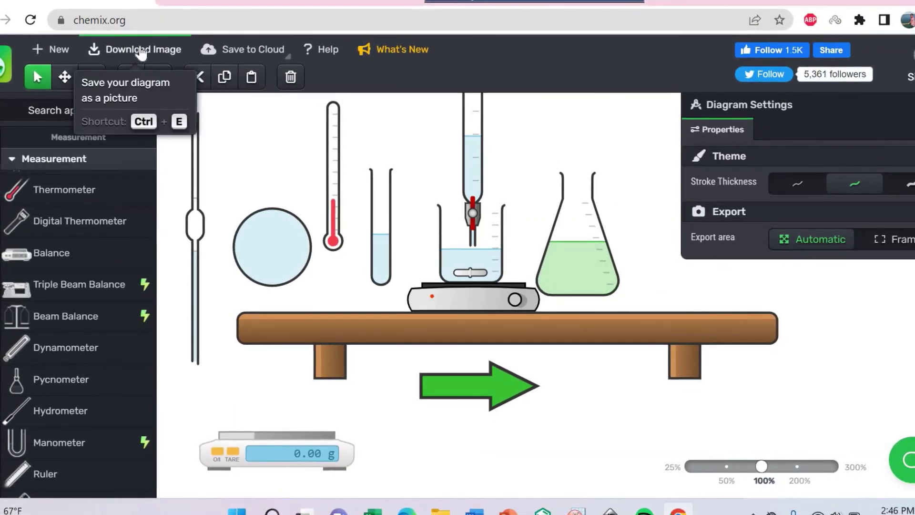
# Download the bench diagram as a JPG and open the saved chemix (10).jpg.
pyautogui.click(141, 51)
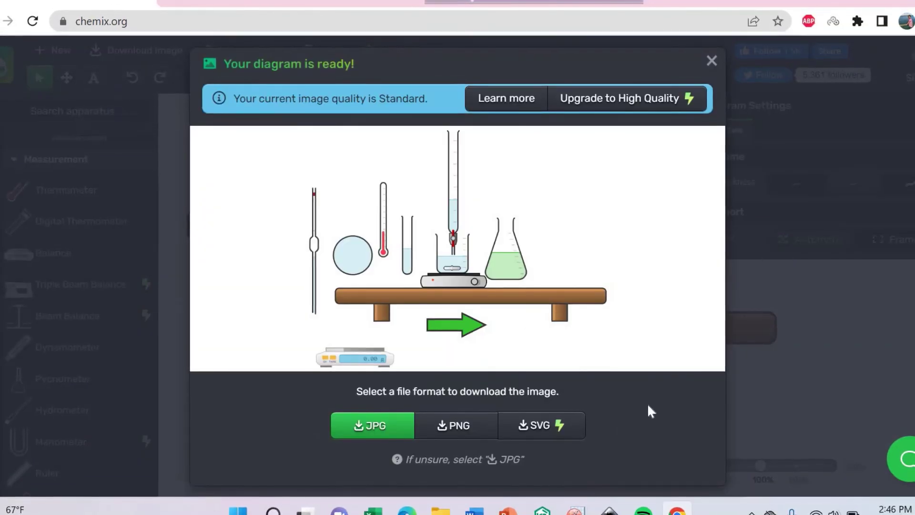
pyautogui.click(376, 426)
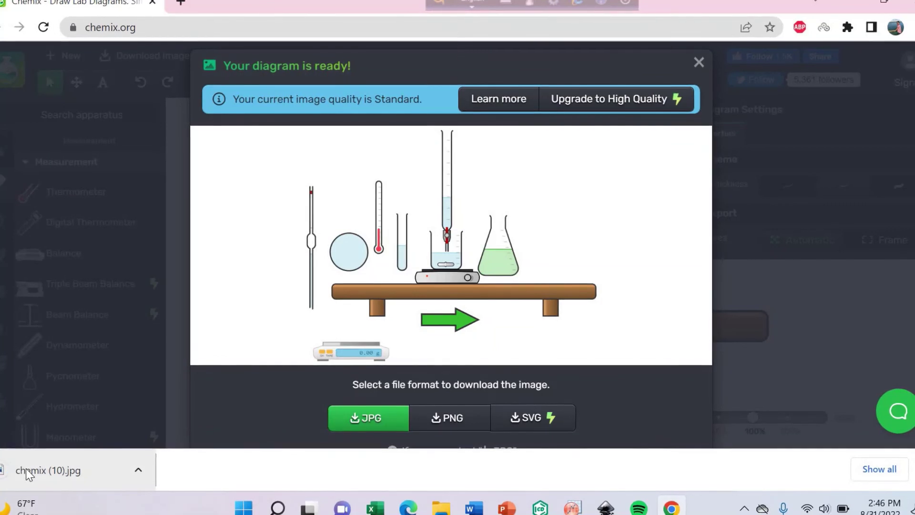
pyautogui.click(30, 471)
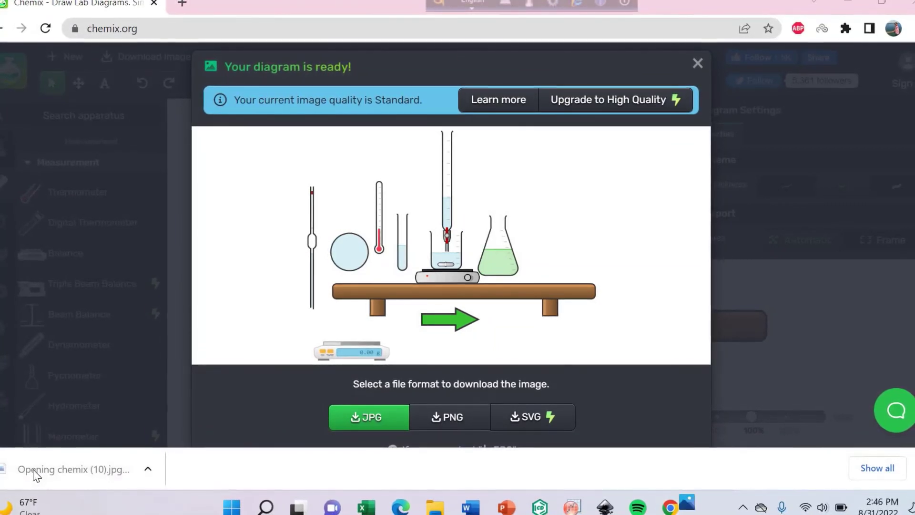